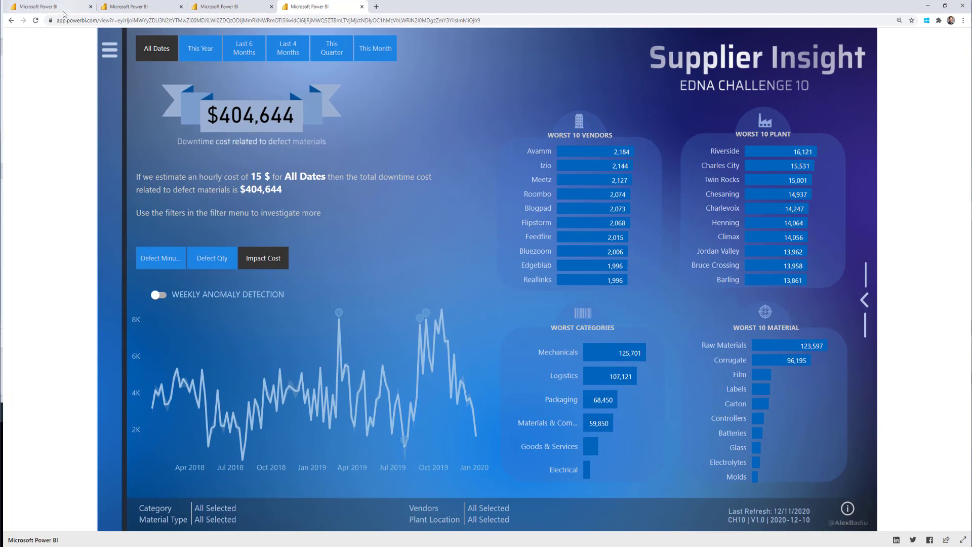
Step: Browse the Purchases, Inventory and Sales report and the JIRA tickets report's TIMINGS and OVERVIEW pages
{"action": "left_click", "coordinate": [62, 10]}
{"action": "mouse_move", "coordinate": [310, 195]}
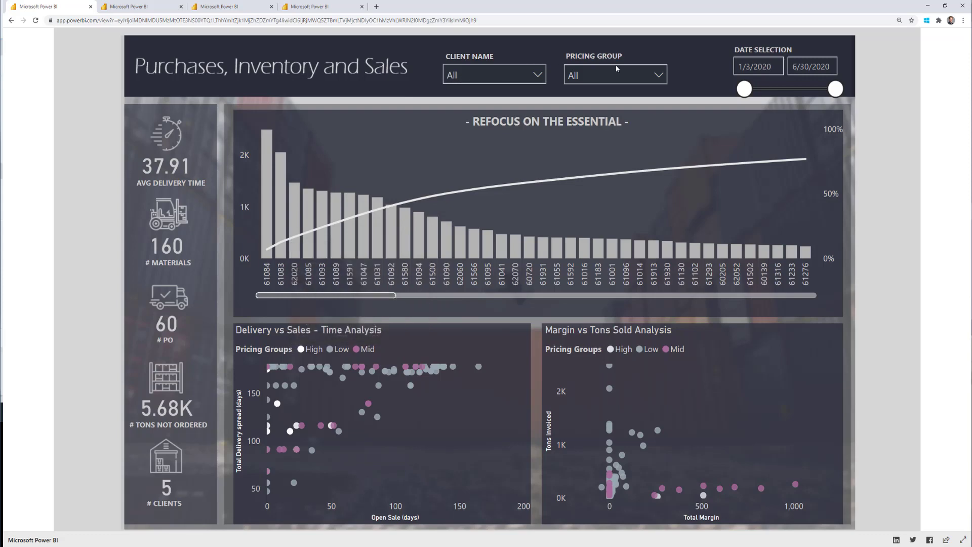
{"action": "left_click", "coordinate": [147, 7]}
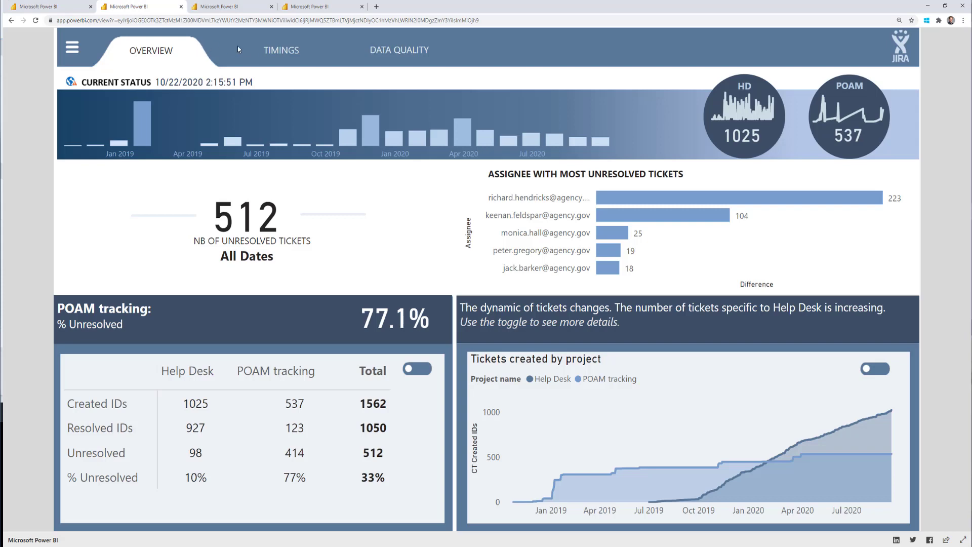
{"action": "left_click", "coordinate": [289, 54]}
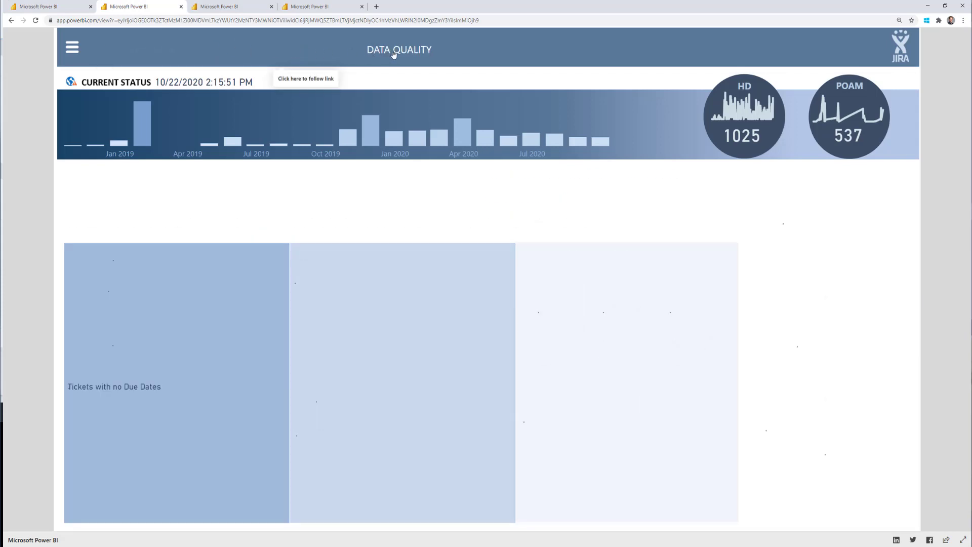
{"action": "left_click", "coordinate": [161, 53]}
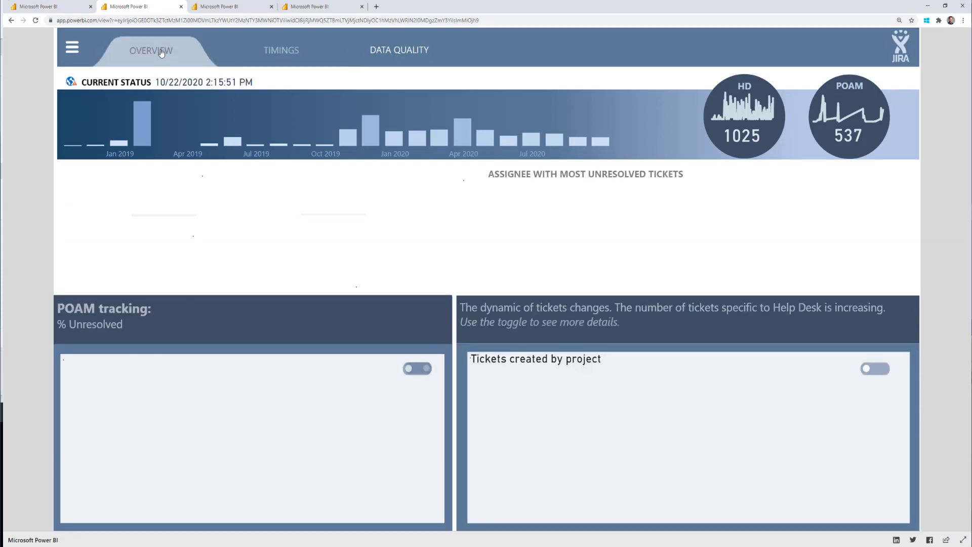
Step: Open and close the Living Through Pandemic report's filter panel, then return to Supplier Insight
{"action": "left_click", "coordinate": [231, 11]}
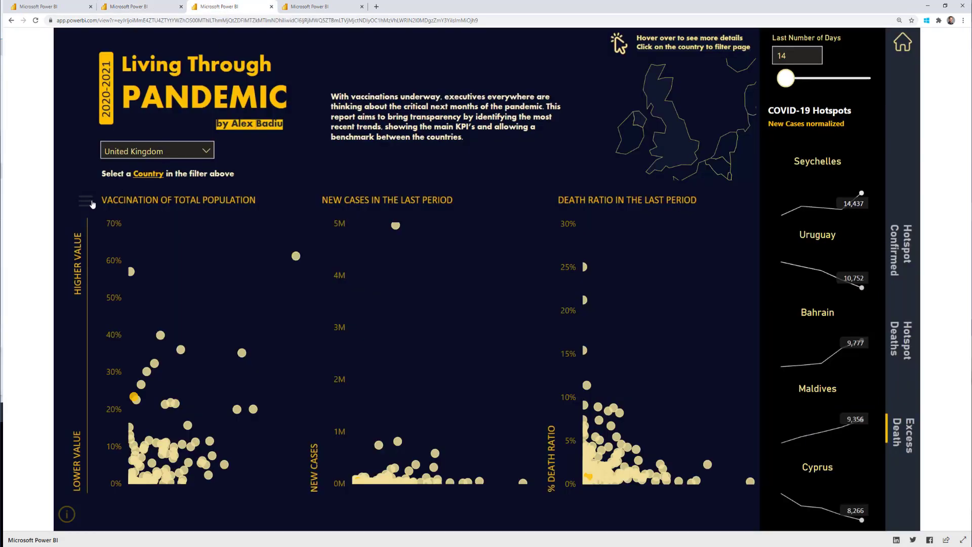
{"action": "left_click", "coordinate": [89, 202]}
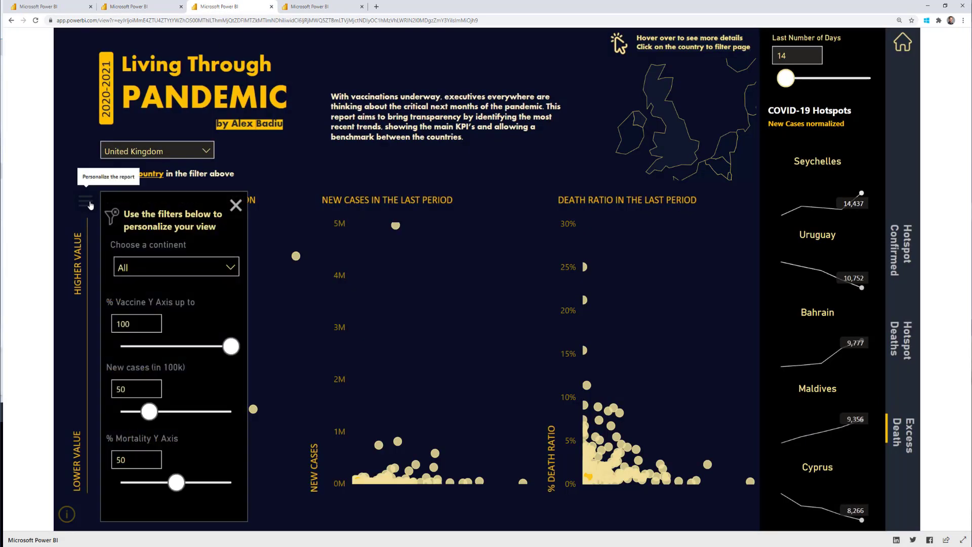
{"action": "left_click", "coordinate": [236, 206]}
{"action": "left_click", "coordinate": [319, 6]}
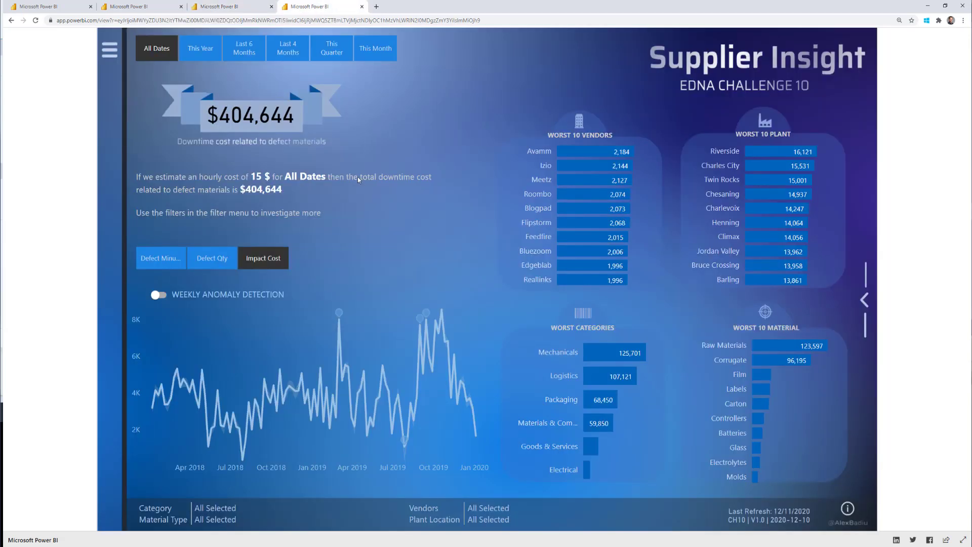
Step: Open the Supplier Insight filter flyout and show the Selection pane from the View tab
{"action": "left_click", "coordinate": [110, 50]}
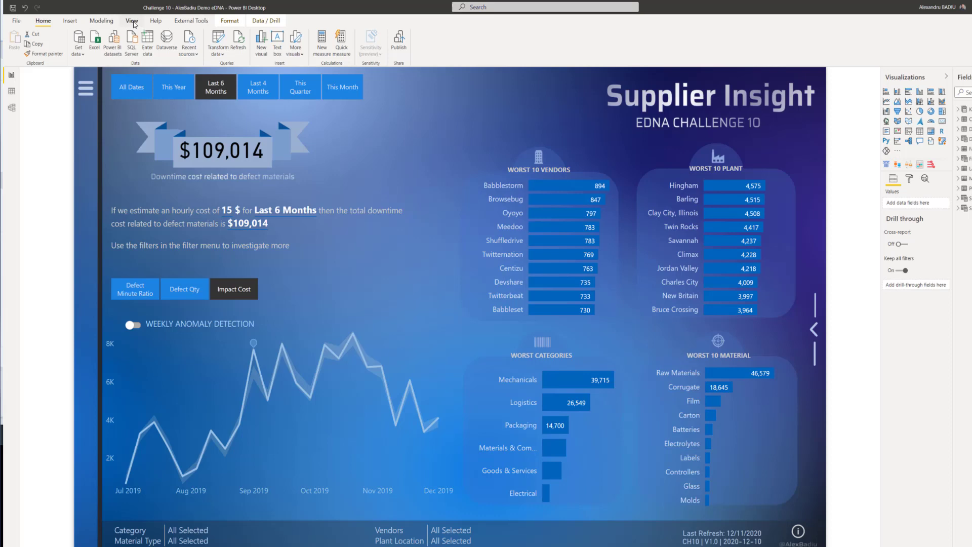
{"action": "left_click", "coordinate": [132, 21]}
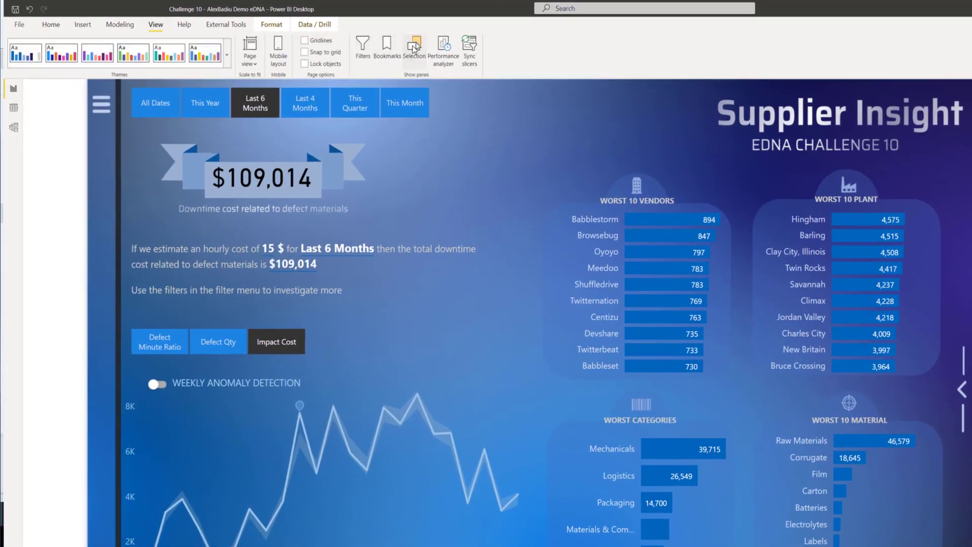
{"action": "left_click", "coordinate": [413, 48]}
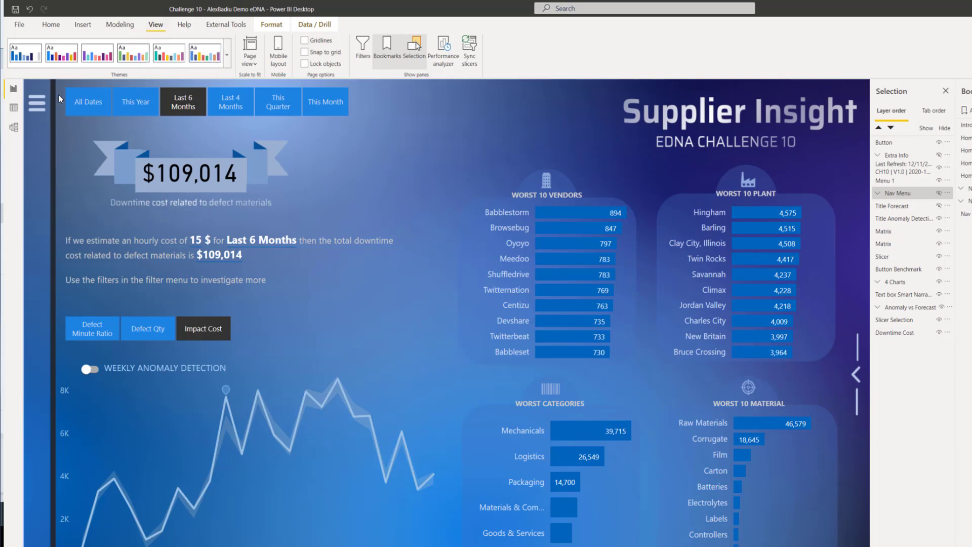
Step: Open the filter flyout, expand Nav Menu, and select the group and its Estimated Downtime Cost slicer
{"action": "left_click", "coordinate": [37, 104], "text": "ctrl"}
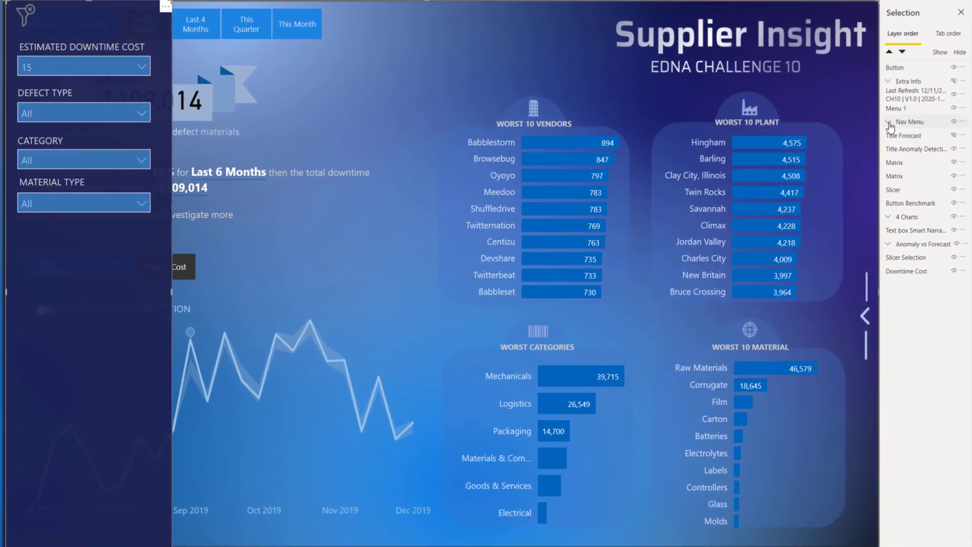
{"action": "left_click", "coordinate": [889, 122]}
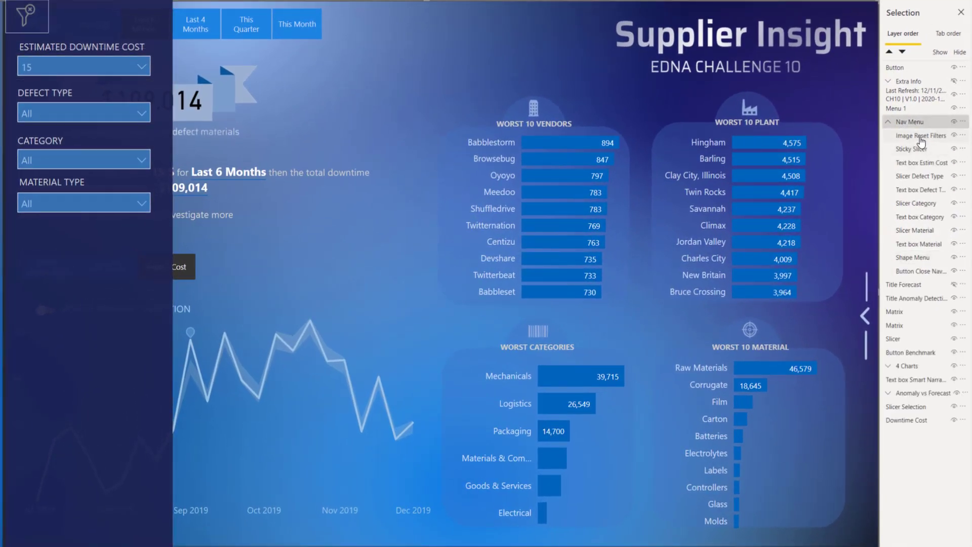
{"action": "left_click", "coordinate": [907, 122]}
{"action": "left_click", "coordinate": [914, 149]}
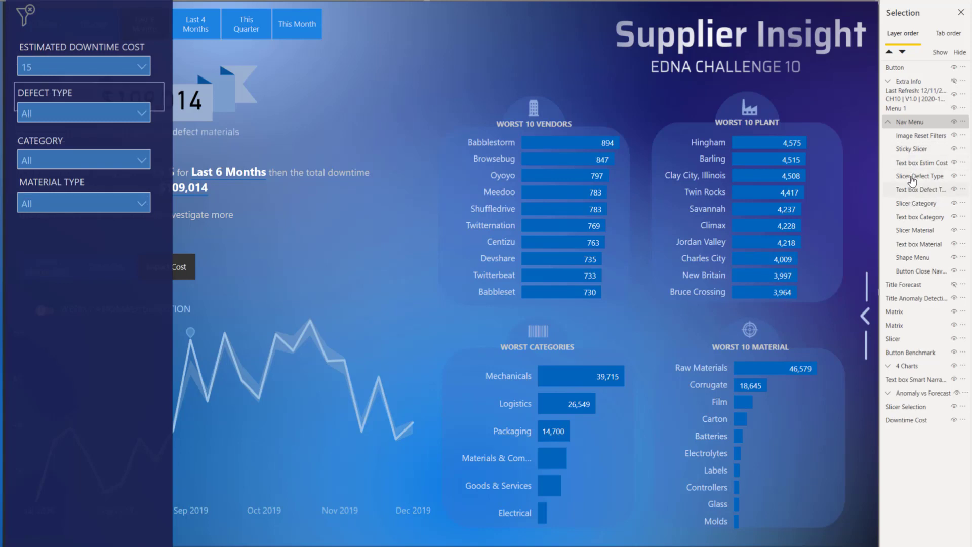
Step: Select each remaining Nav Menu layer, from Image Reset Filters through Shape Menu to Button Close Nav
{"action": "left_click", "coordinate": [920, 137]}
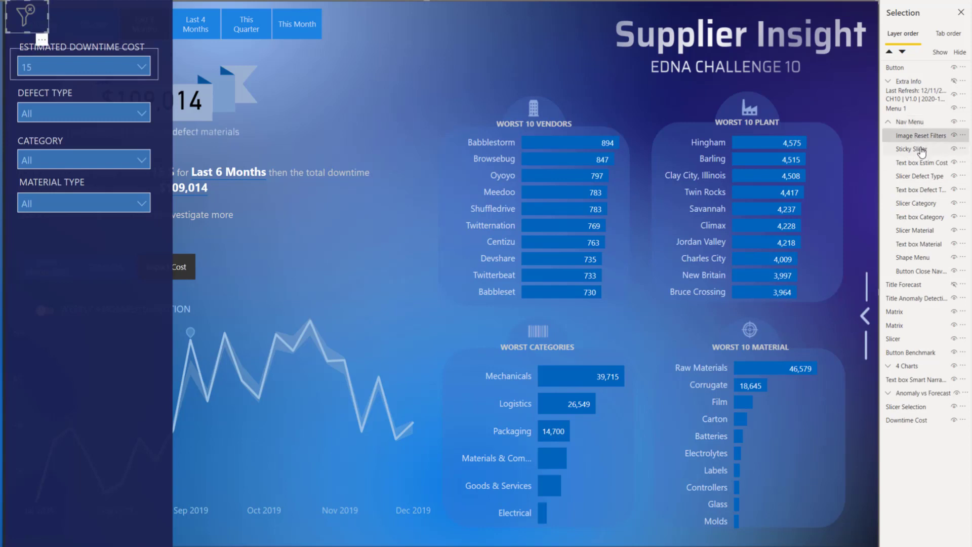
{"action": "left_click", "coordinate": [921, 153]}
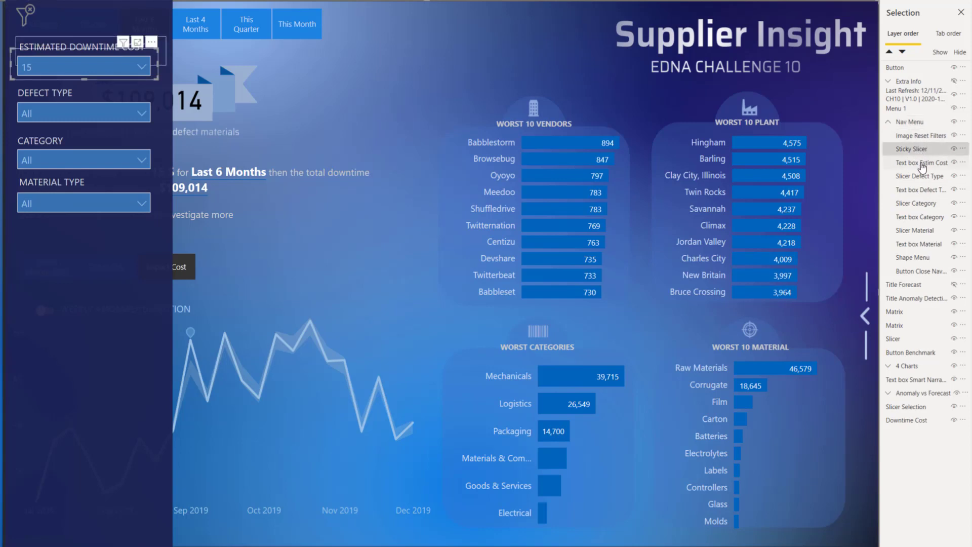
{"action": "left_click", "coordinate": [920, 164]}
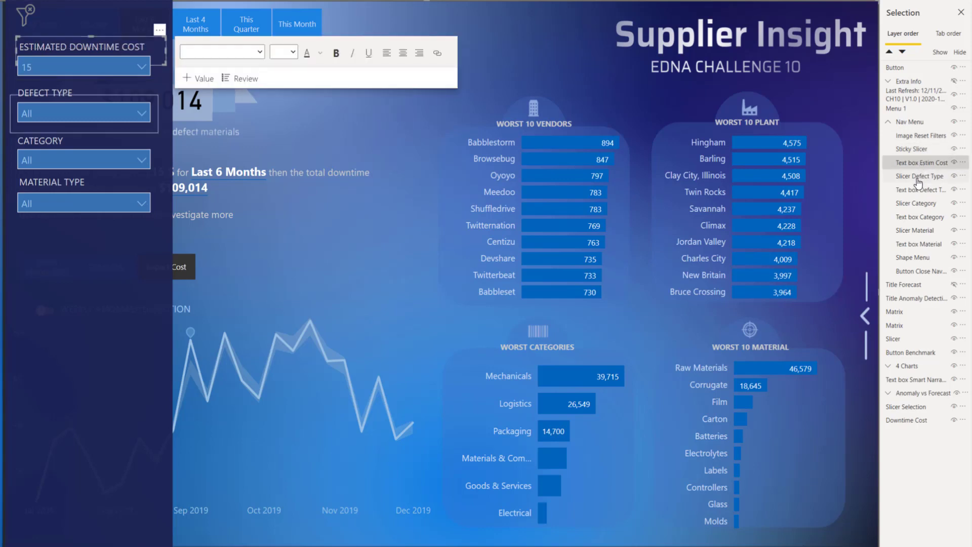
{"action": "left_click", "coordinate": [917, 178]}
{"action": "left_click", "coordinate": [917, 192]}
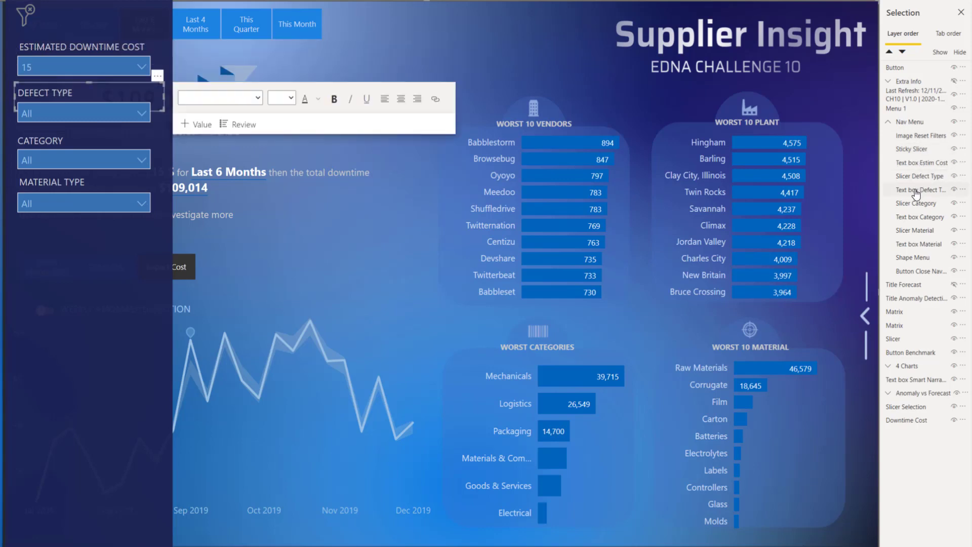
{"action": "left_click", "coordinate": [915, 203]}
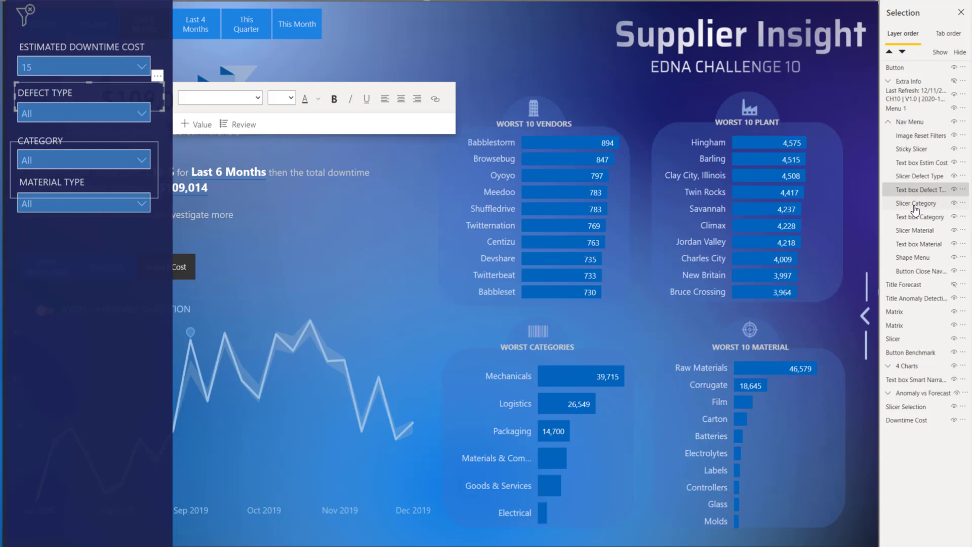
{"action": "left_click", "coordinate": [915, 257]}
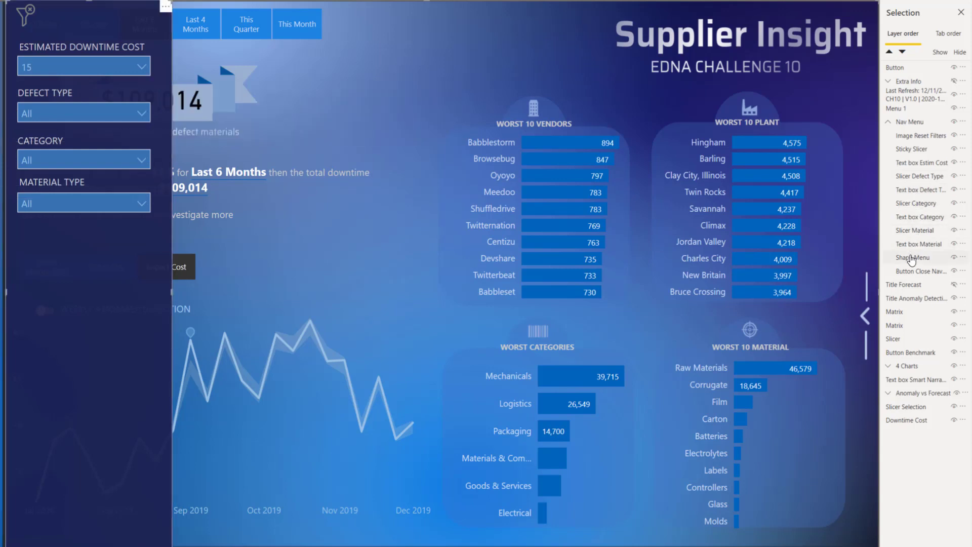
{"action": "left_click", "coordinate": [921, 271]}
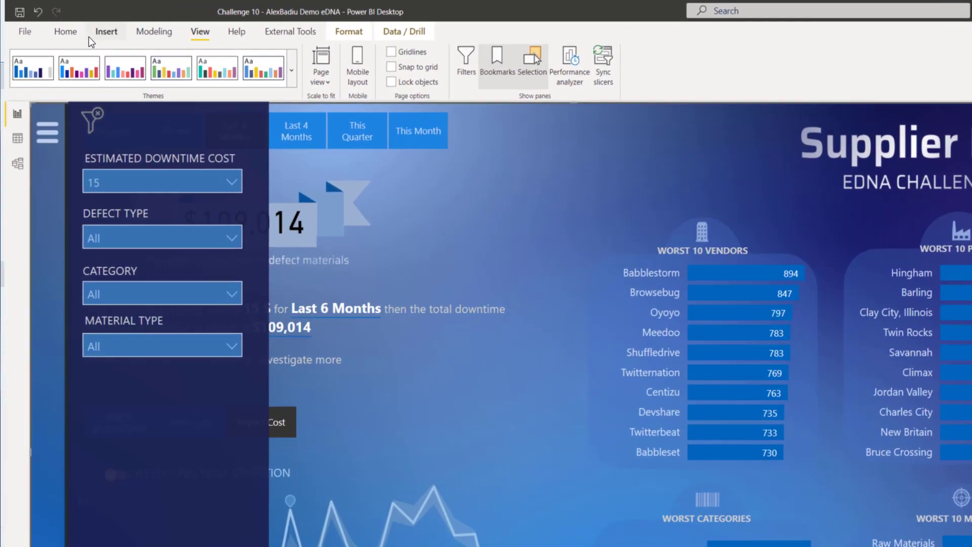
Step: Insert a blank button, stretch it over the full canvas, and turn its background off
{"action": "left_click", "coordinate": [104, 35]}
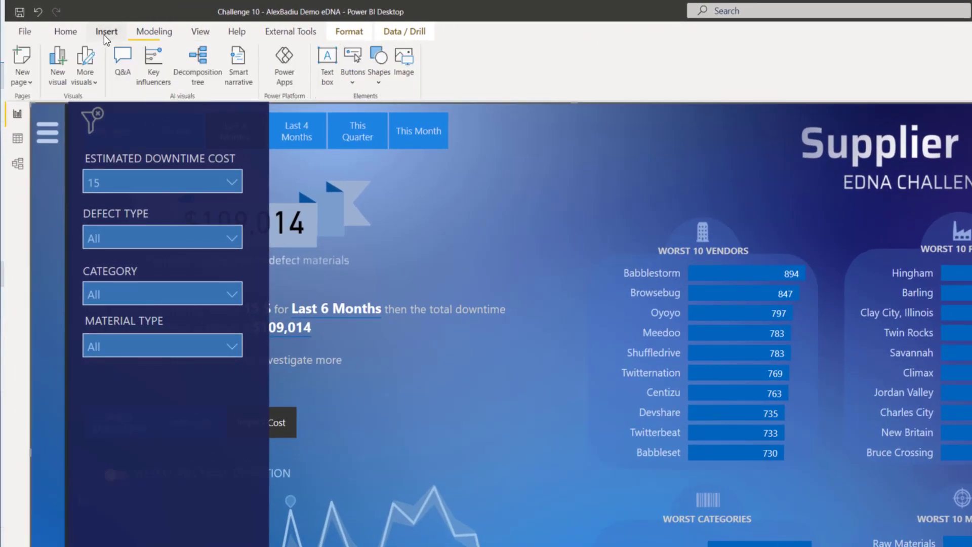
{"action": "left_click", "coordinate": [354, 81]}
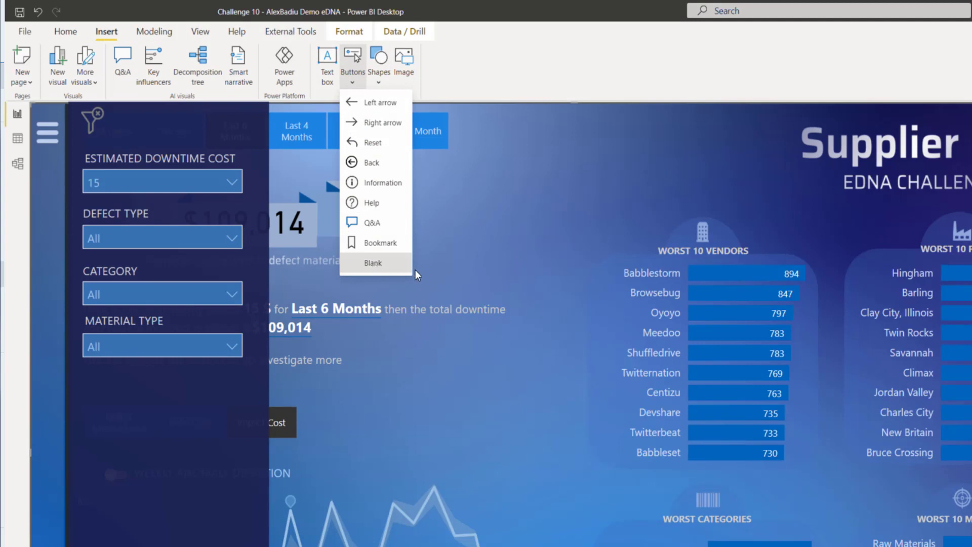
{"action": "left_click", "coordinate": [372, 263]}
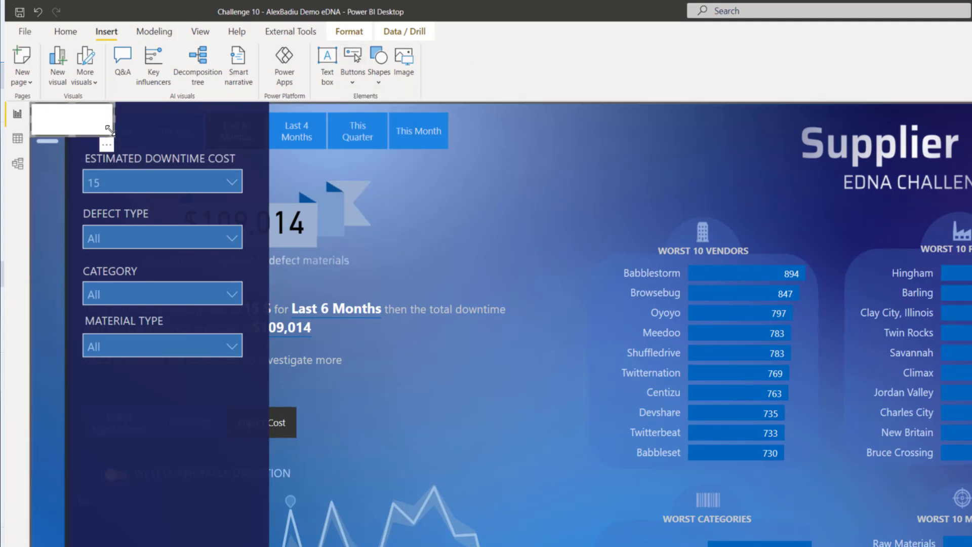
{"action": "left_click_drag", "start_coordinate": [112, 132], "coordinate": [971, 546]}
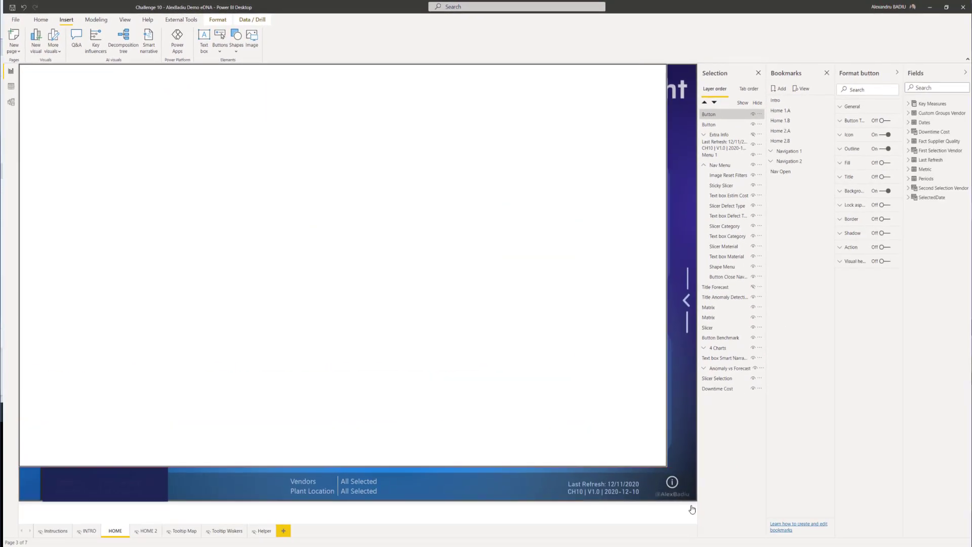
{"action": "left_click_drag", "start_coordinate": [691, 509], "coordinate": [698, 511]}
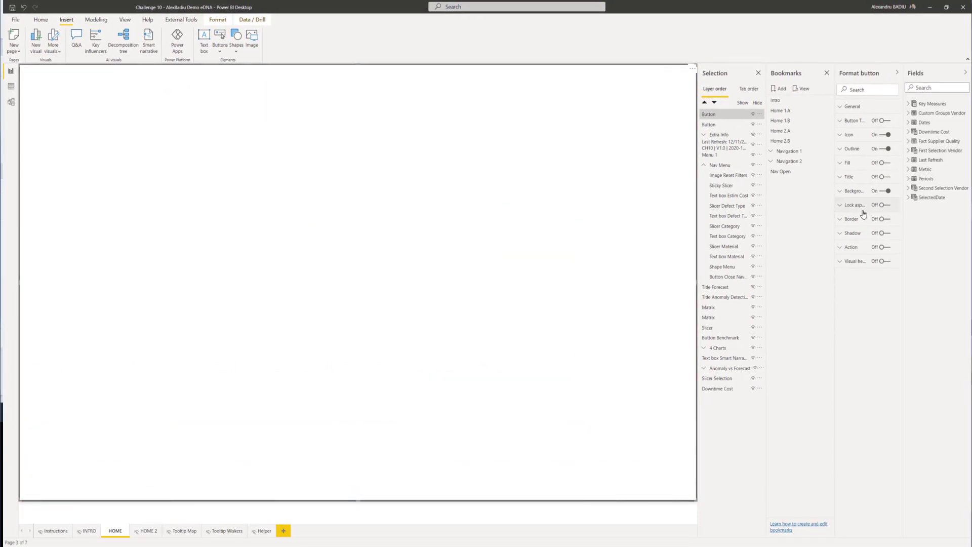
{"action": "left_click", "coordinate": [885, 191]}
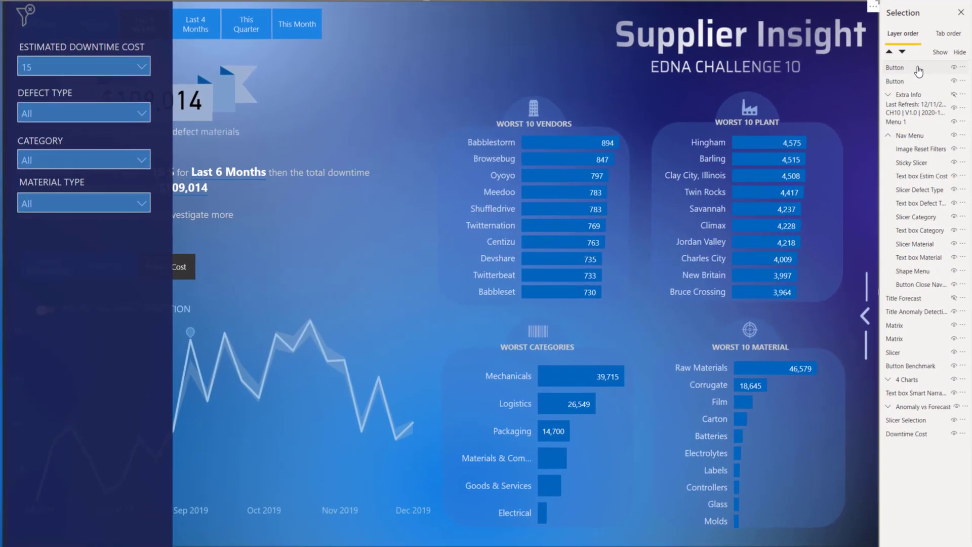
Step: Rename the new button layer to 'Button close' and move it into the Nav Menu group
{"action": "double_click", "coordinate": [922, 68]}
{"action": "left_click", "coordinate": [924, 67]}
{"action": "key", "text": "Return"}
{"action": "left_click_drag", "start_coordinate": [926, 71], "coordinate": [923, 272]}
Step: Select the Button close layer and delete it
{"action": "left_click", "coordinate": [924, 274]}
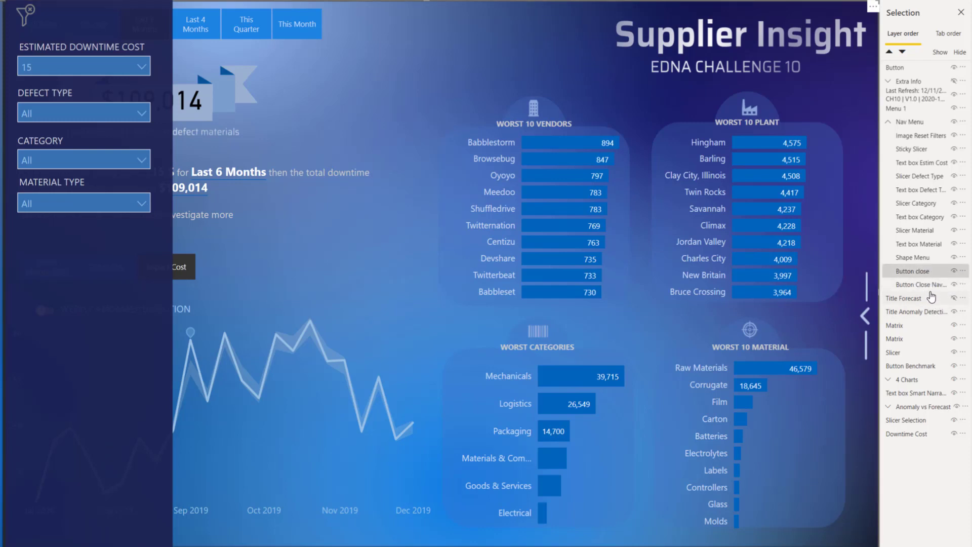
{"action": "left_click", "coordinate": [922, 273]}
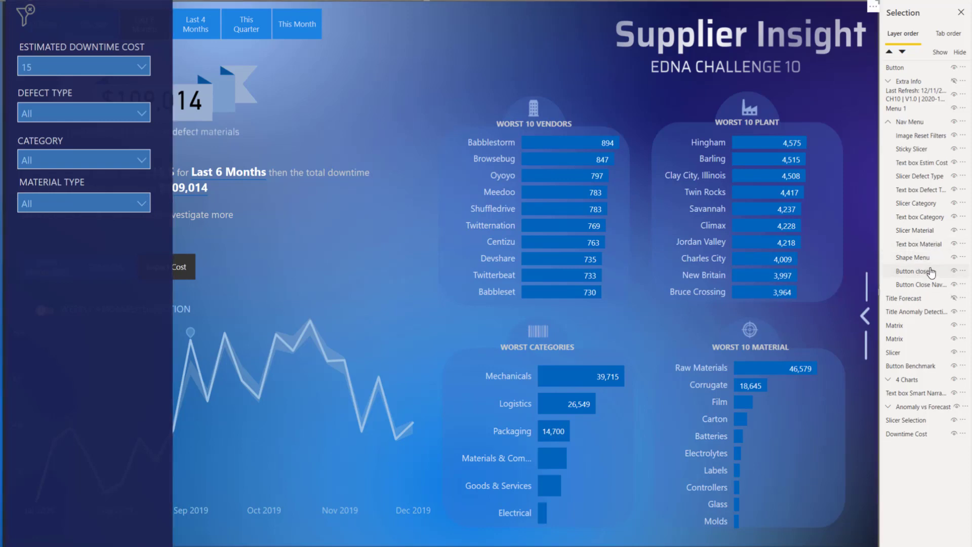
{"action": "key", "text": "Delete"}
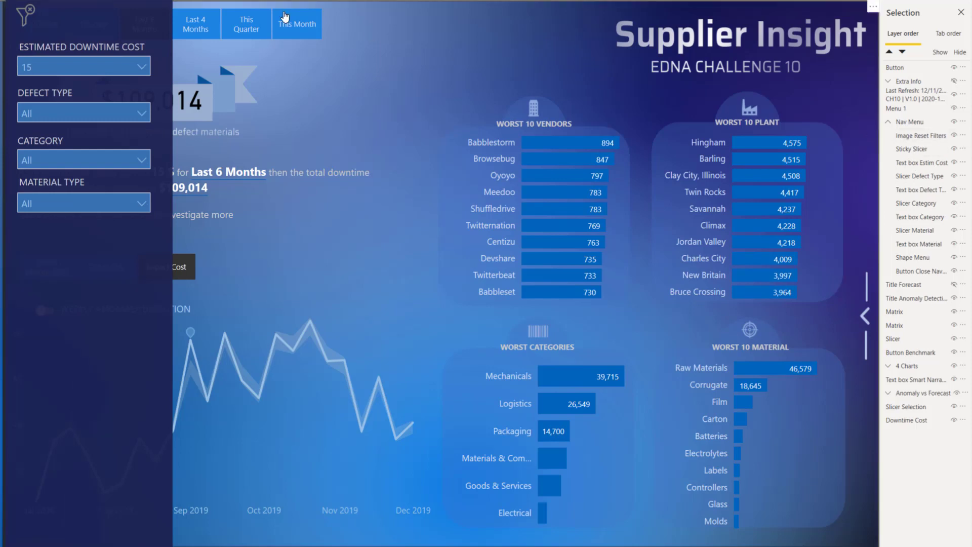
Step: Select the Image Reset Filters icon in the Nav Menu flyout and expand its General format settings
{"action": "left_click", "coordinate": [144, 30]}
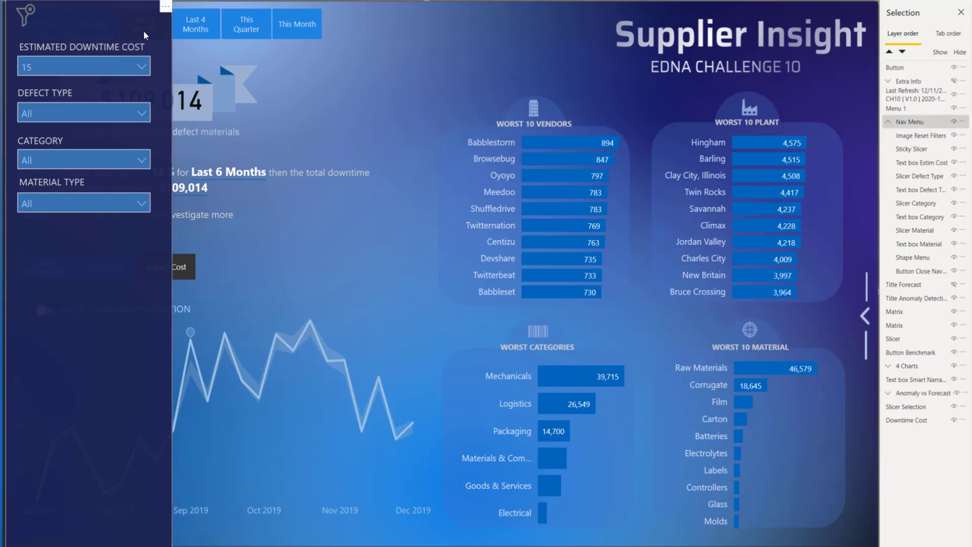
{"action": "left_click", "coordinate": [27, 23]}
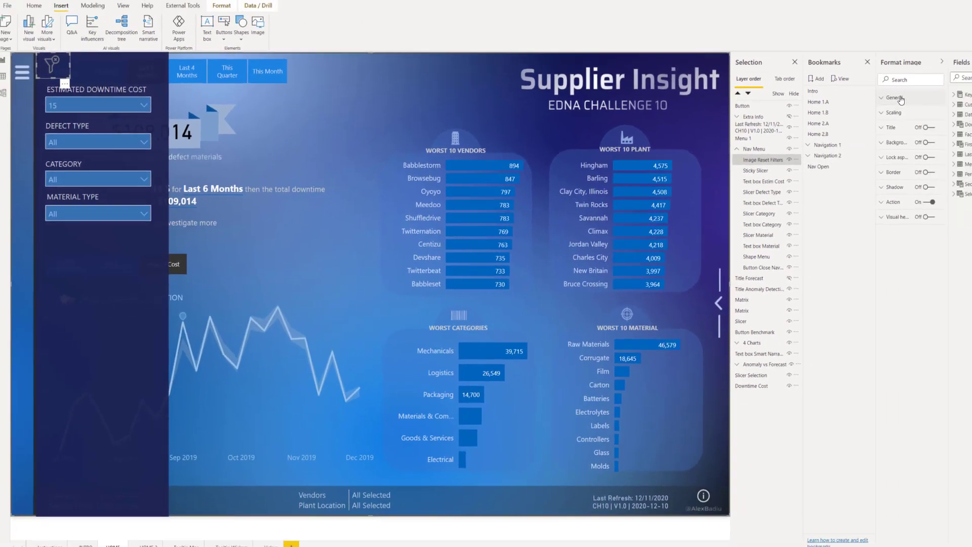
{"action": "left_click", "coordinate": [900, 99]}
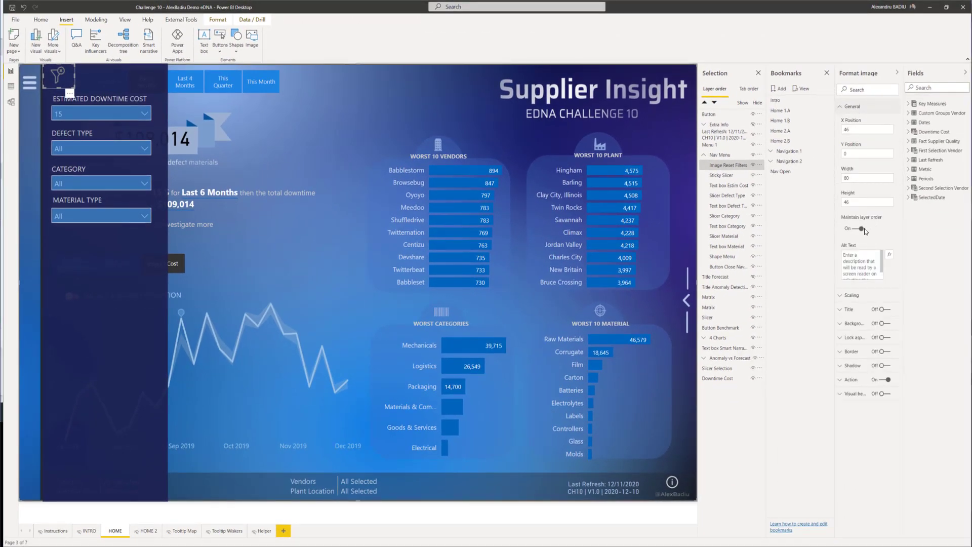
Step: Turn off Maintain layer order on the flyout's background shape, then reopen the filter flyout
{"action": "left_click", "coordinate": [722, 258]}
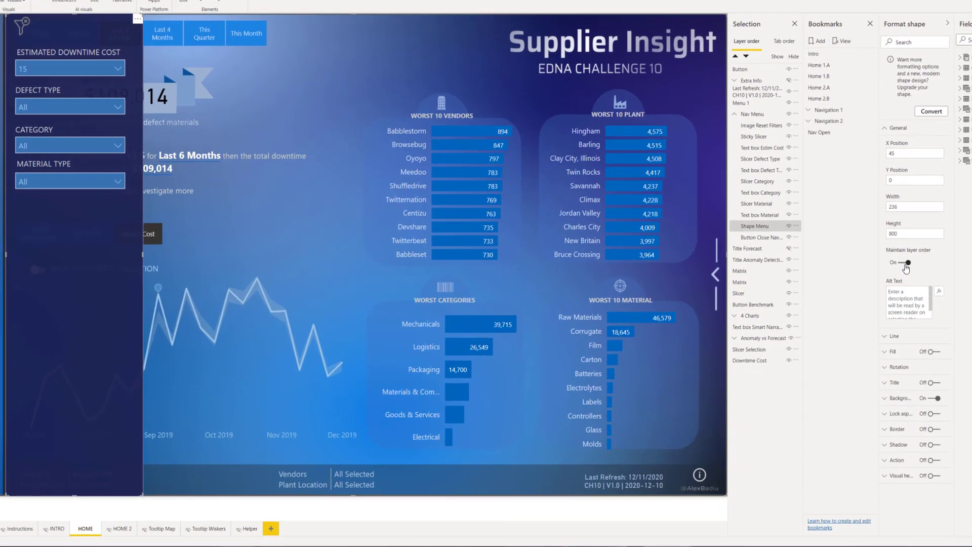
{"action": "left_click", "coordinate": [906, 263]}
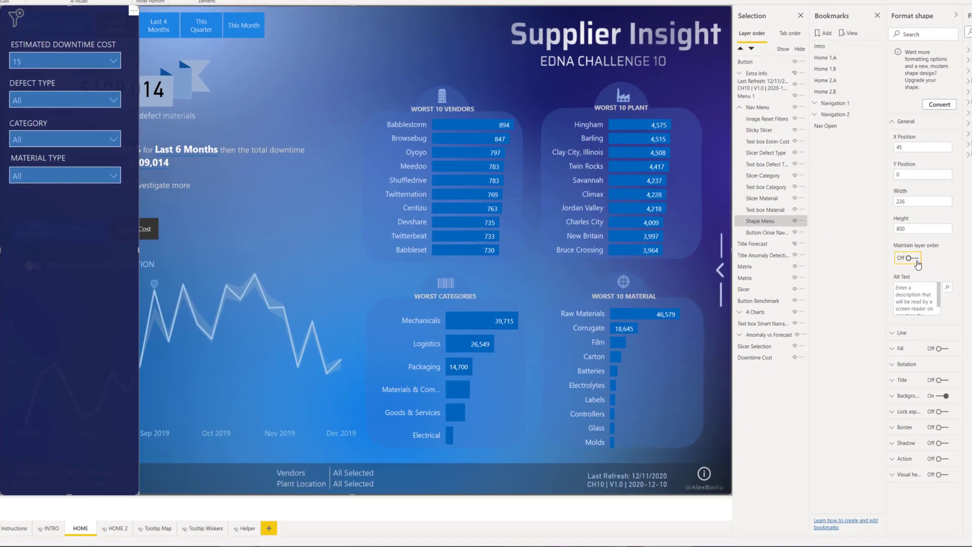
{"action": "left_click", "coordinate": [334, 115]}
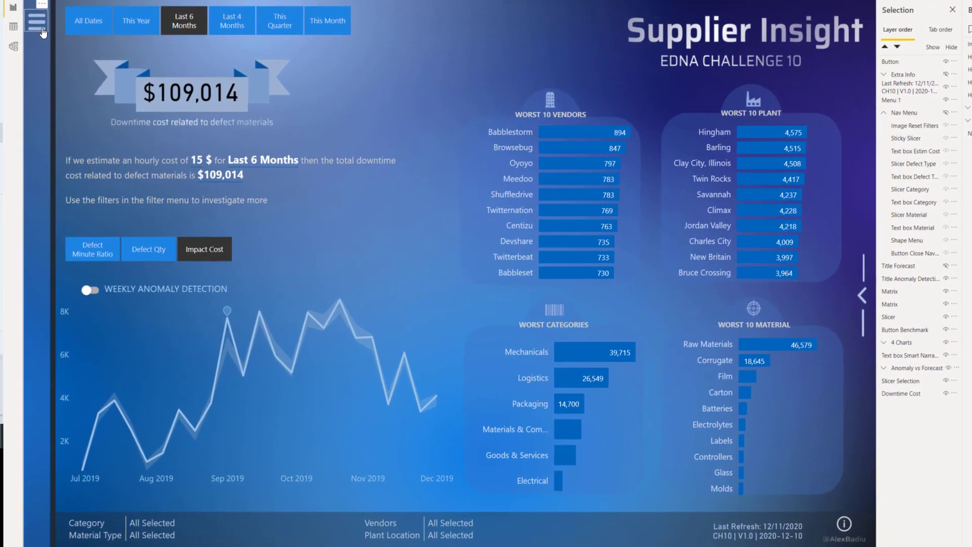
{"action": "left_click", "coordinate": [0, 37]}
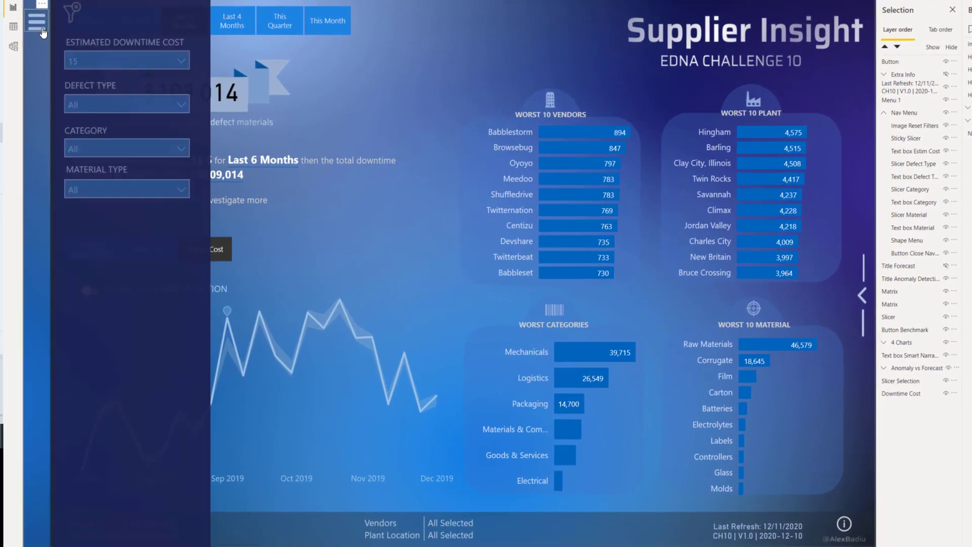
Step: Turn Maintain layer order back on for Shape Menu, then select Button Close Nav
{"action": "left_click", "coordinate": [156, 276]}
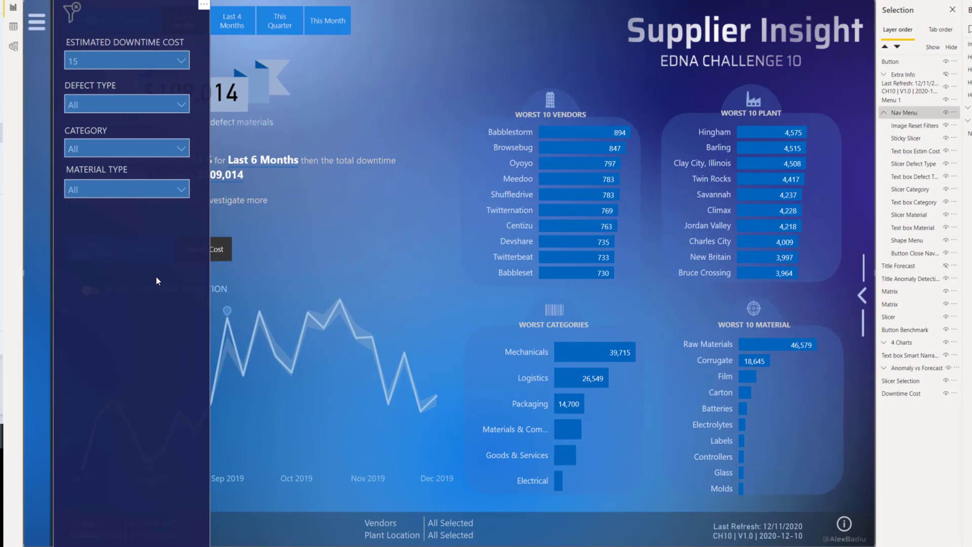
{"action": "left_click", "coordinate": [156, 277]}
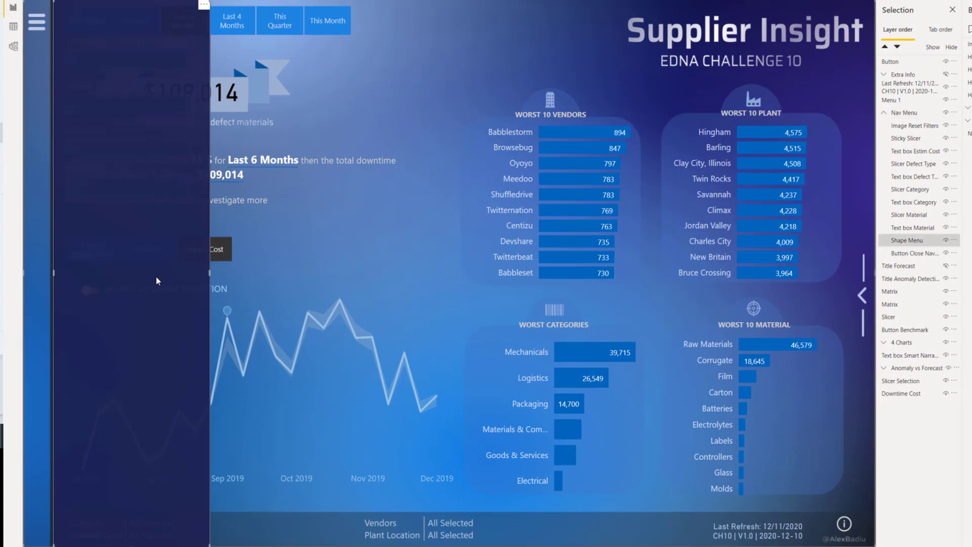
{"action": "left_click", "coordinate": [662, 258]}
{"action": "left_click", "coordinate": [202, 258]}
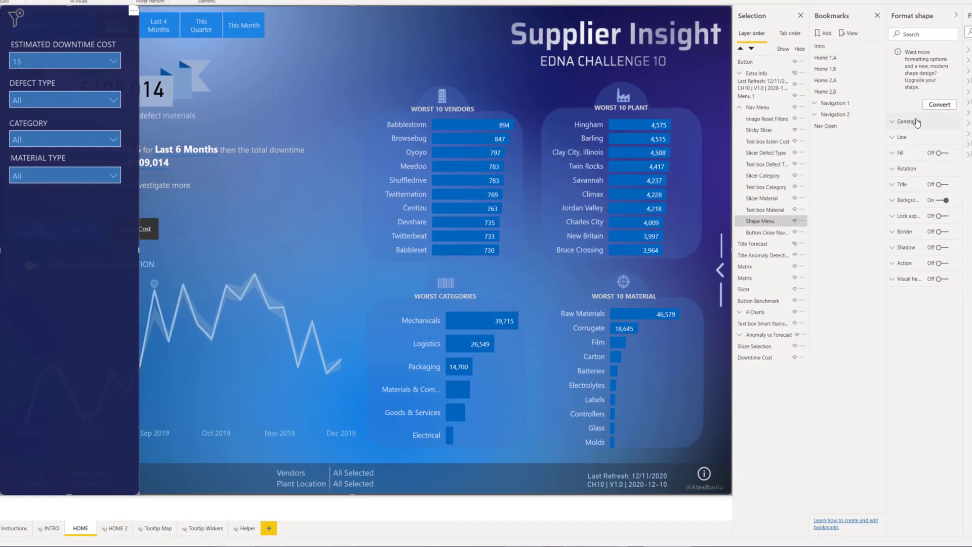
{"action": "left_click", "coordinate": [911, 258]}
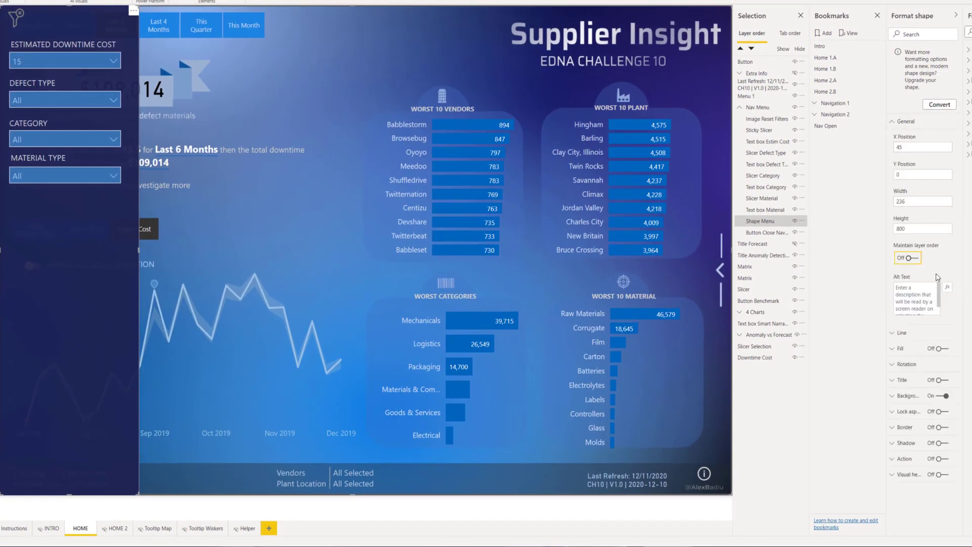
{"action": "left_click", "coordinate": [761, 222]}
{"action": "left_click", "coordinate": [761, 233]}
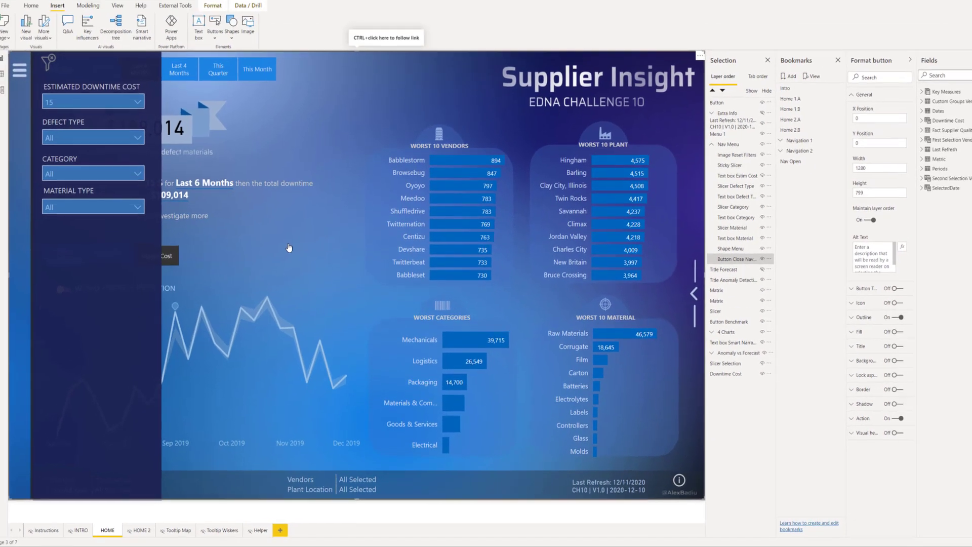
Step: Apply Nav Close 1, then Nav Flyout 1, and select the Nav Menu group
{"action": "left_click", "coordinate": [351, 70], "text": "ctrl"}
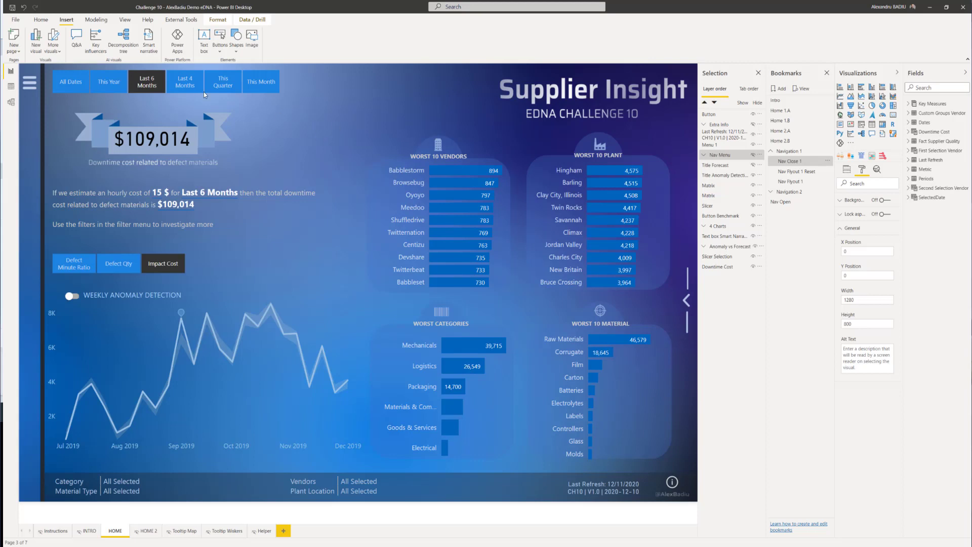
{"action": "left_click", "coordinate": [30, 82], "text": "ctrl"}
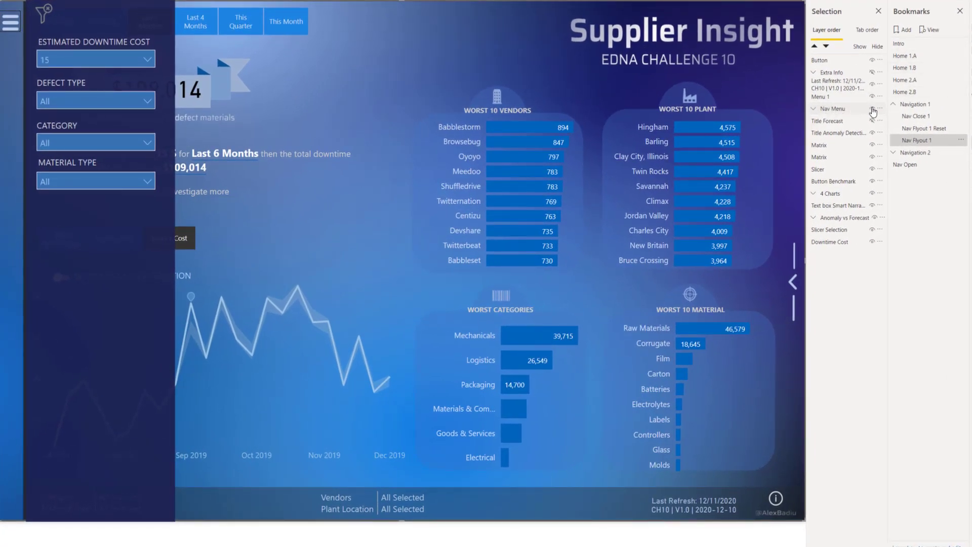
{"action": "left_click", "coordinate": [866, 109]}
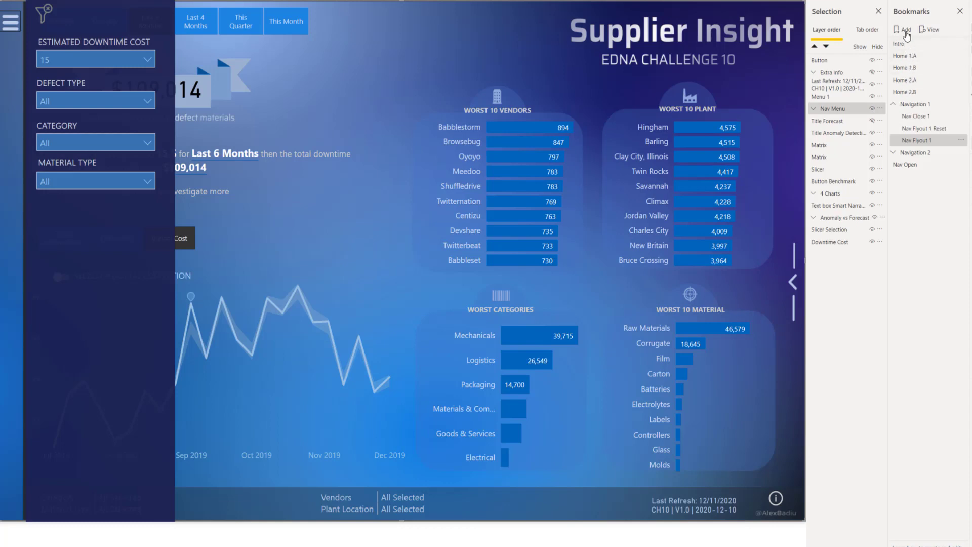
Step: Add a bookmark of the open flyout, move it into Navigation 1, and name it Nav open
{"action": "left_click", "coordinate": [902, 29]}
{"action": "left_click_drag", "start_coordinate": [926, 177], "coordinate": [934, 118]}
{"action": "double_click", "coordinate": [946, 117]}
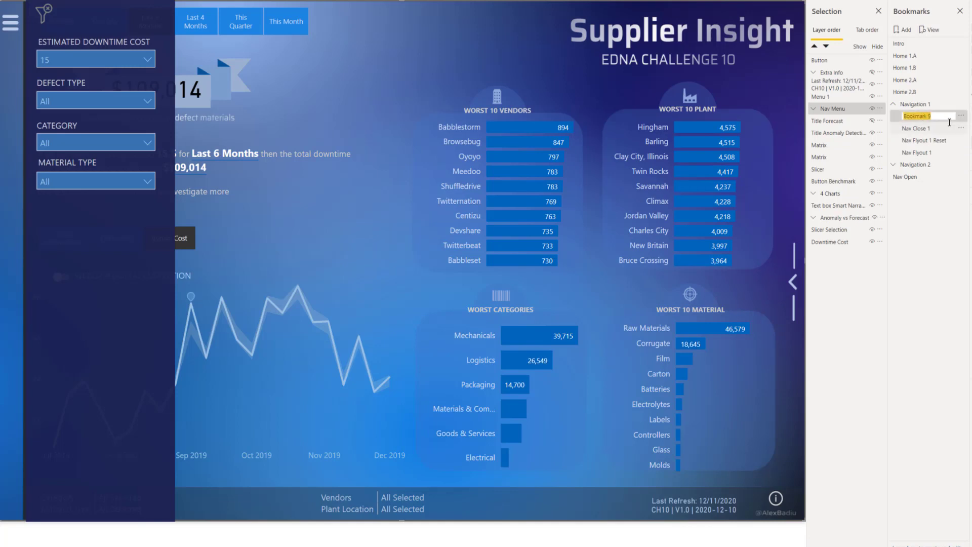
{"action": "type", "text": "Nav open"}
{"action": "key", "text": "Return"}
Step: Check Nav open's options, then apply Nav Close 1, choose All Dates, and reapply Nav Flyout 1
{"action": "left_click", "coordinate": [961, 116]}
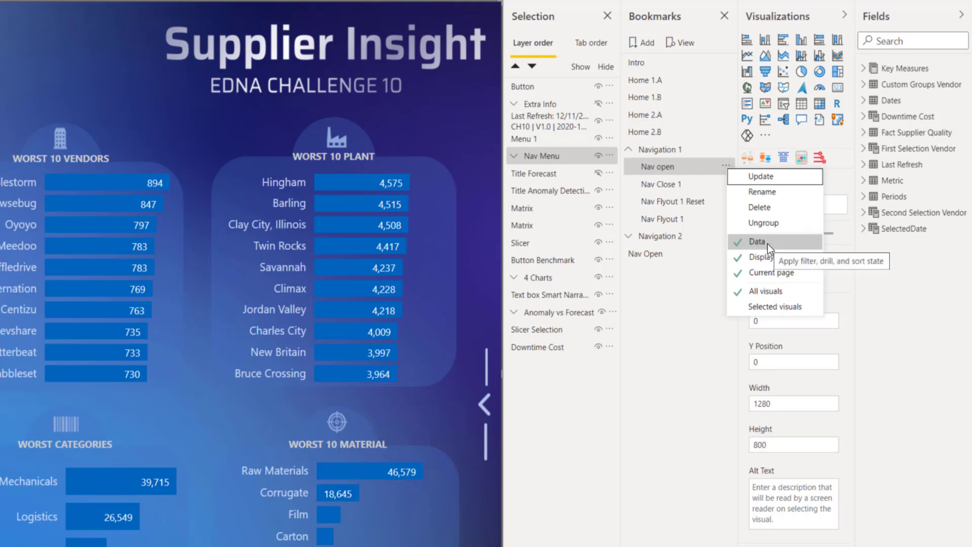
{"action": "left_click", "coordinate": [667, 415]}
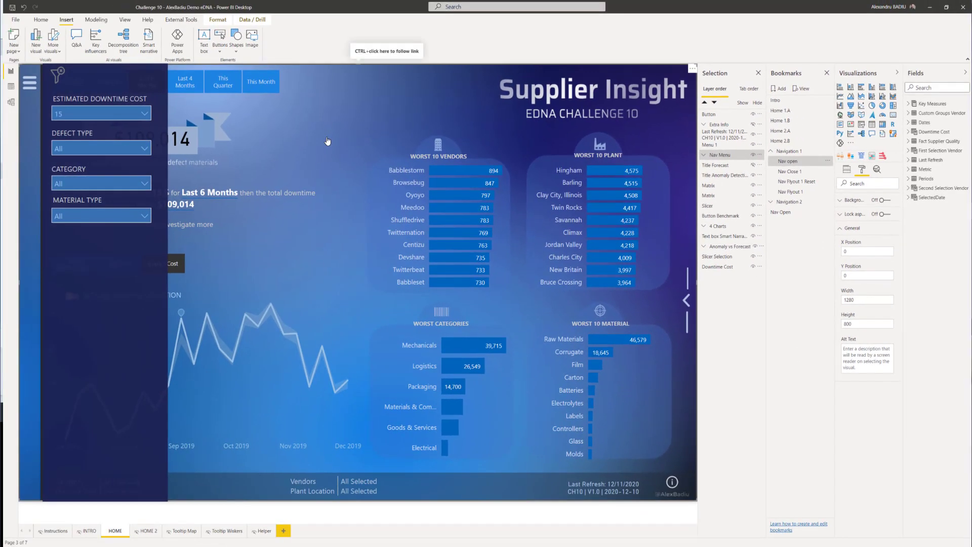
{"action": "left_click", "coordinate": [181, 87], "text": "ctrl"}
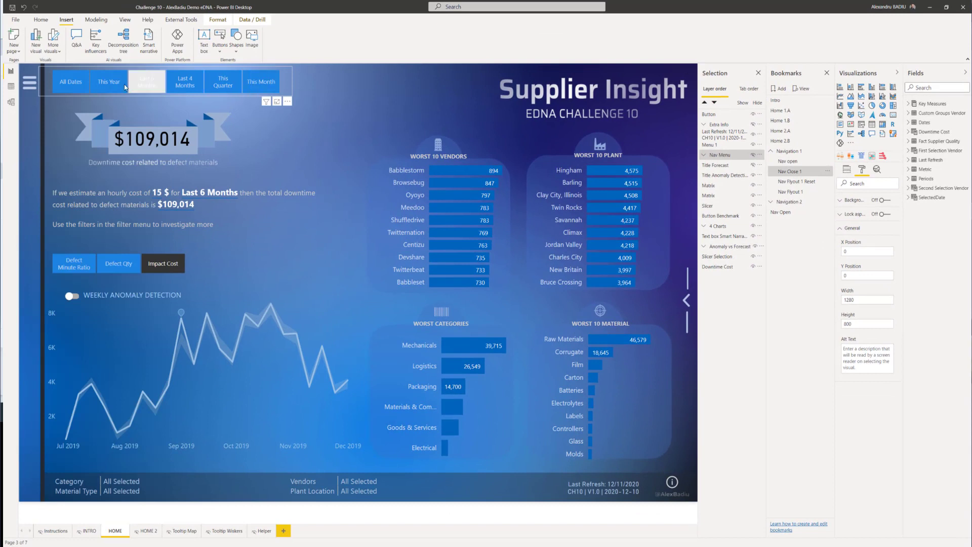
{"action": "left_click", "coordinate": [346, 127]}
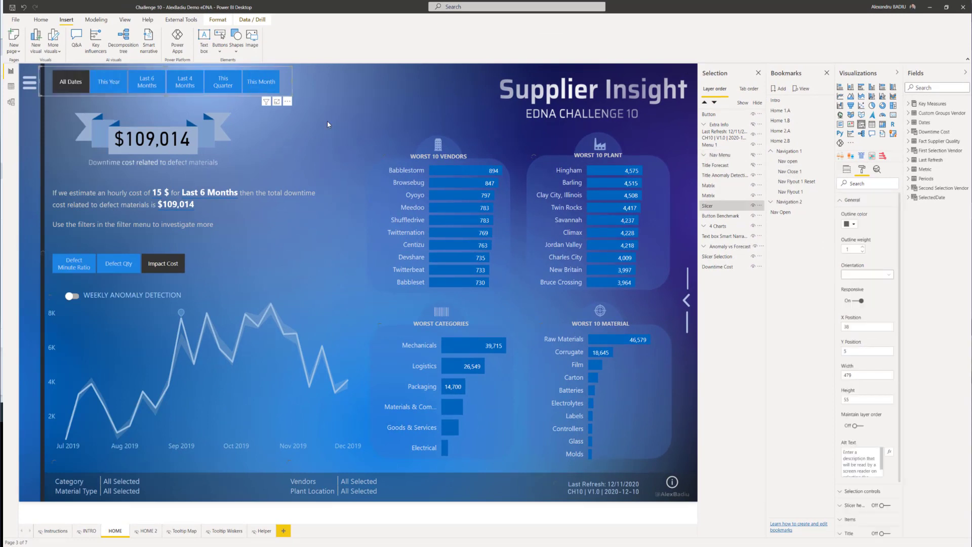
{"action": "left_click", "coordinate": [26, 89], "text": "ctrl"}
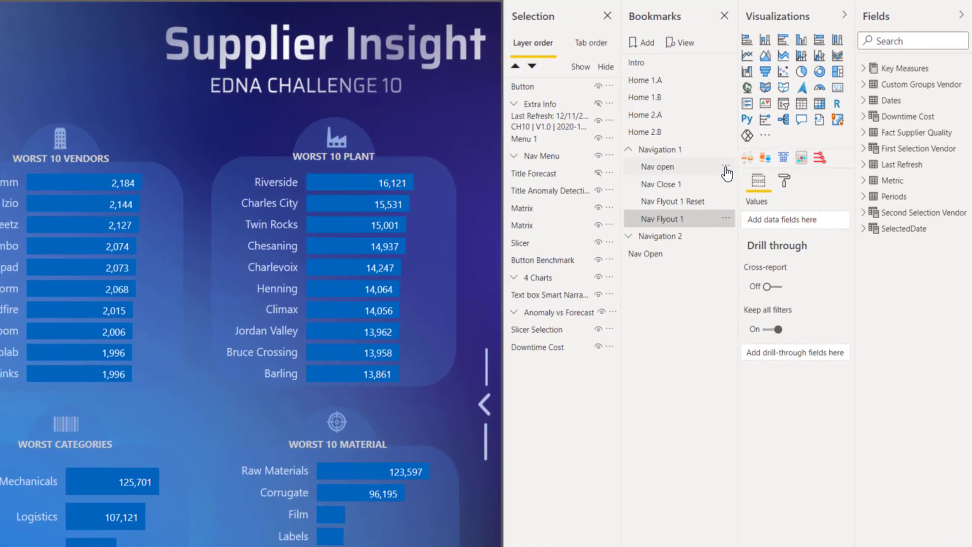
Step: Uncheck Data for Nav Flyout 1, set it to Selected visuals, and update it with Nav Menu selected
{"action": "left_click", "coordinate": [819, 193]}
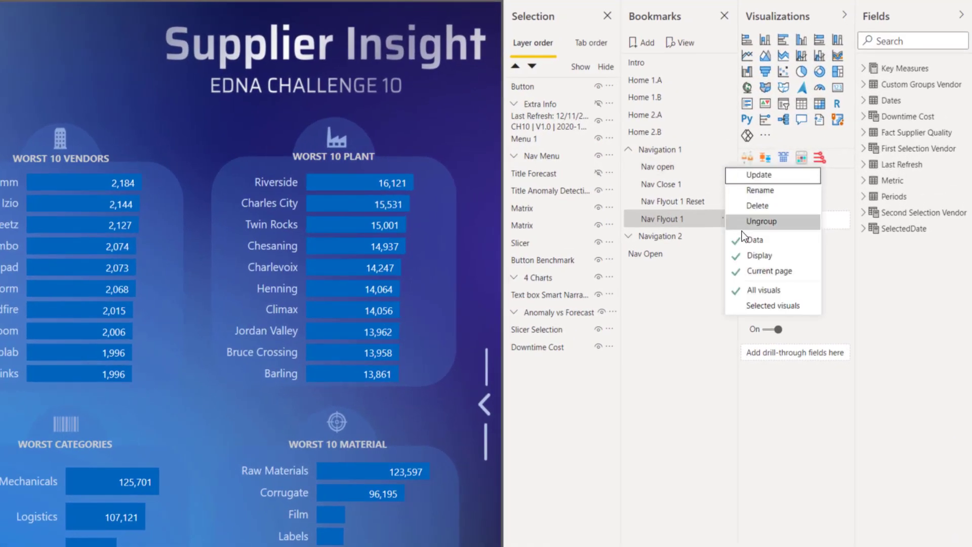
{"action": "left_click", "coordinate": [743, 239]}
{"action": "left_click", "coordinate": [726, 167]}
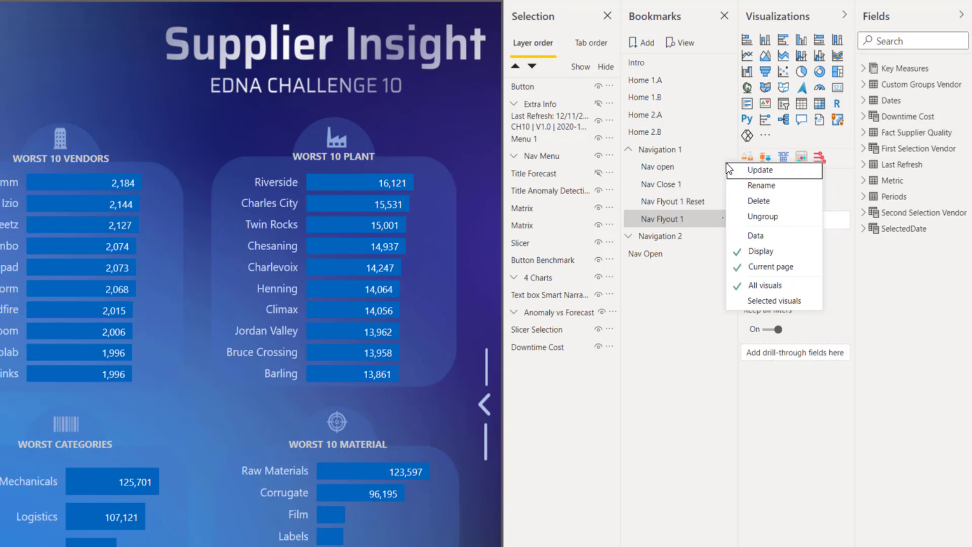
{"action": "left_click", "coordinate": [754, 300]}
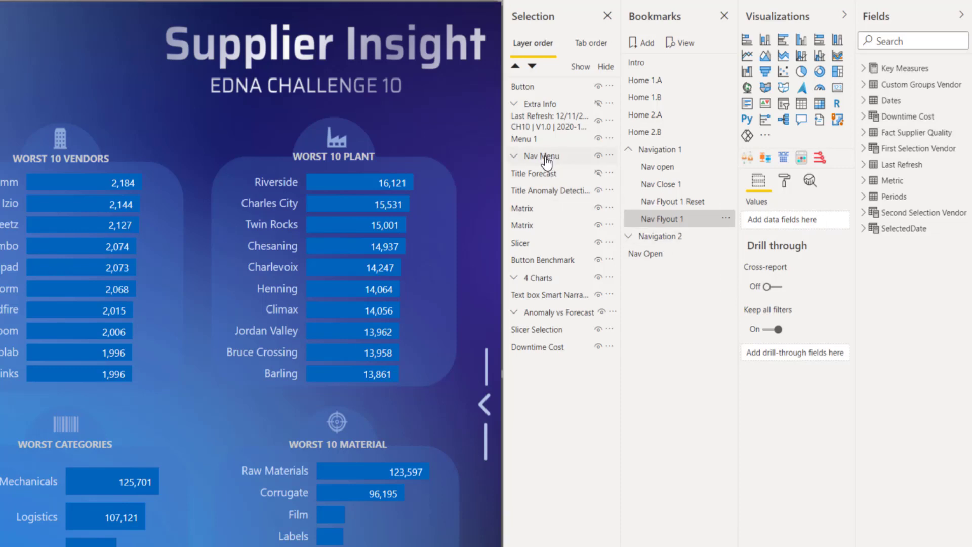
{"action": "left_click", "coordinate": [544, 158]}
{"action": "left_click", "coordinate": [727, 167]}
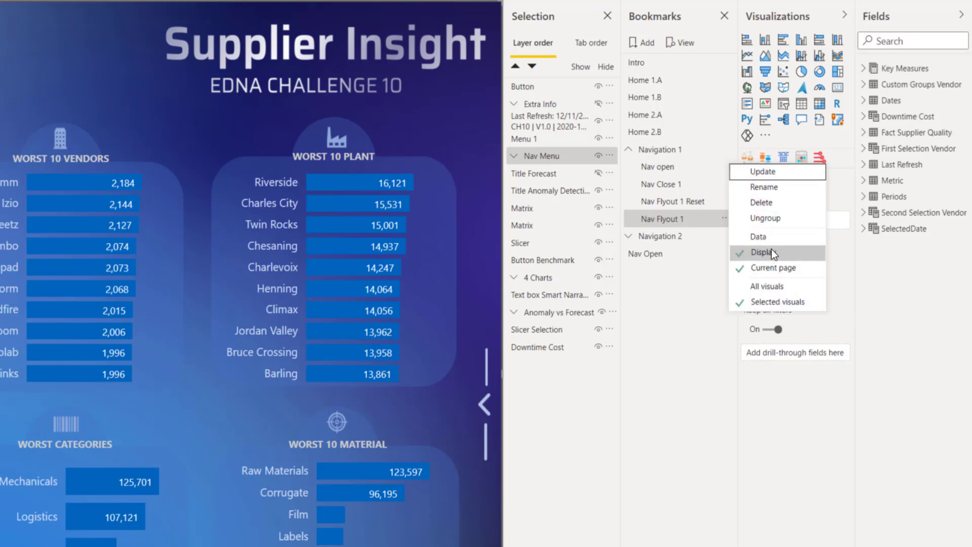
{"action": "left_click", "coordinate": [770, 172]}
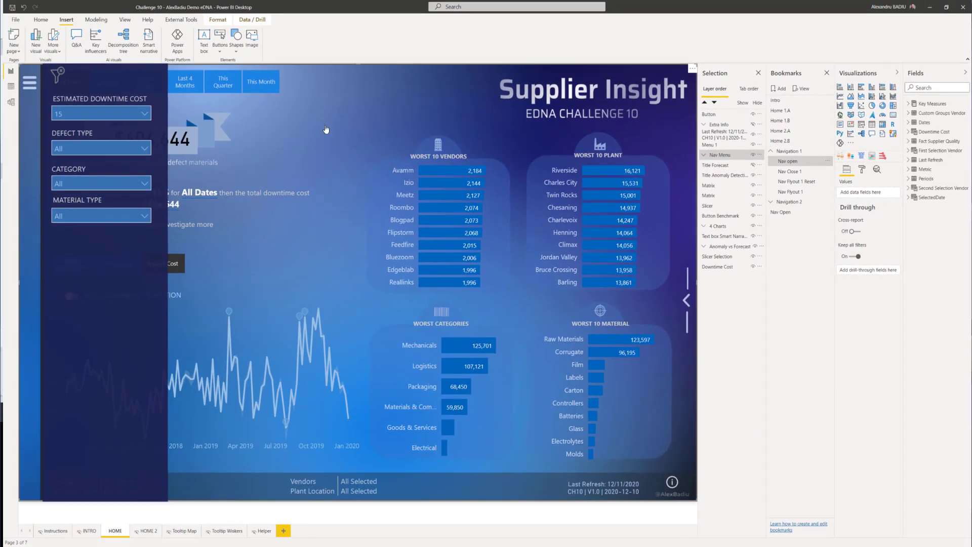
Step: Close the flyout and set the Menu 1 button's Bookmark action to Nav open
{"action": "left_click", "coordinate": [325, 129], "text": "ctrl"}
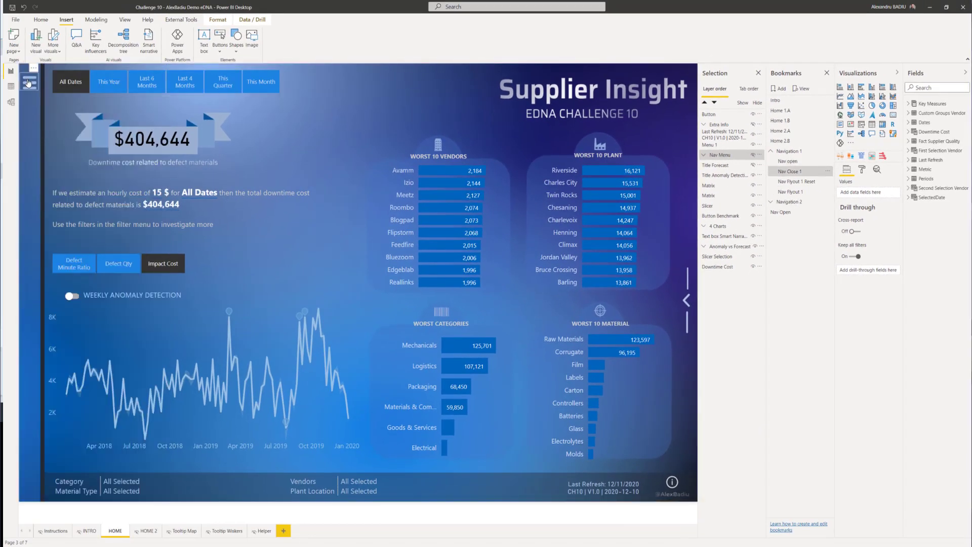
{"action": "left_click", "coordinate": [47, 109]}
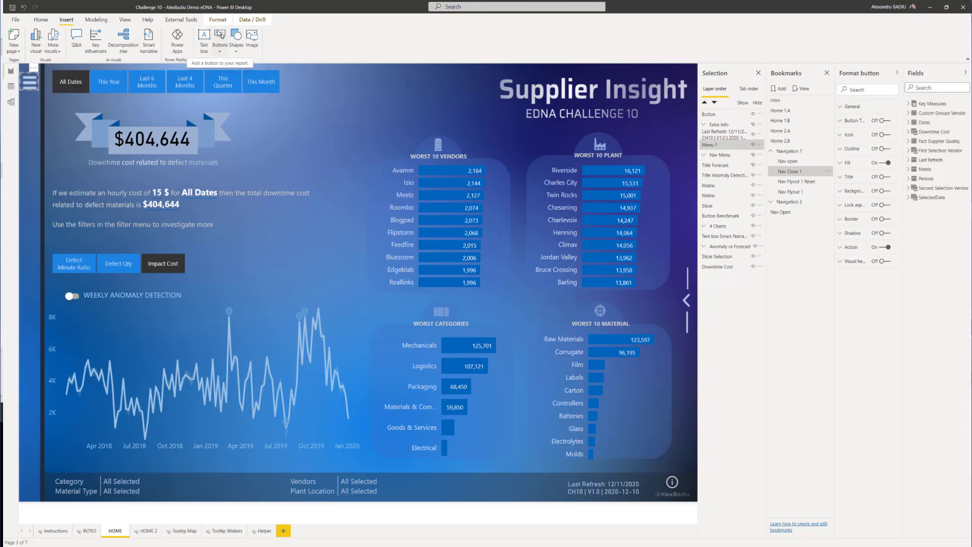
{"action": "left_click", "coordinate": [840, 247]}
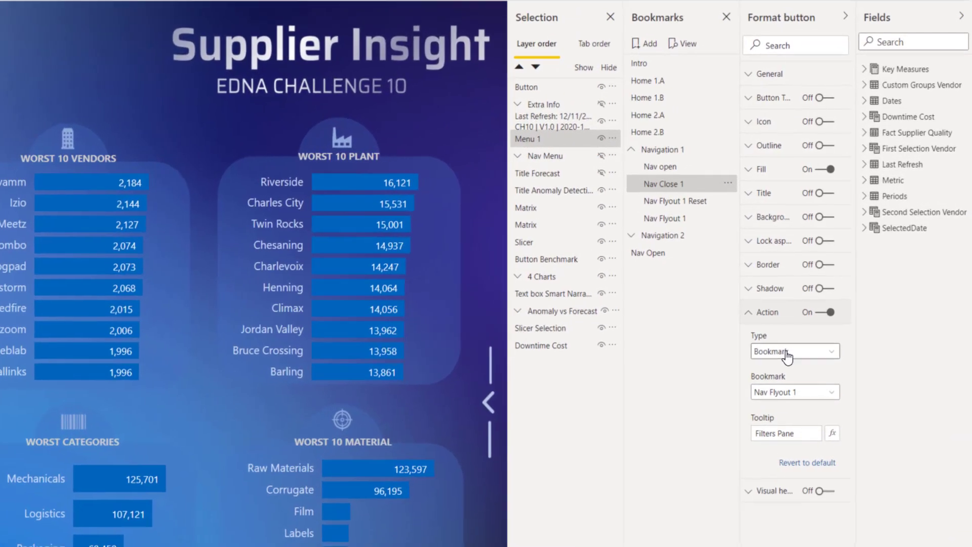
{"action": "left_click", "coordinate": [790, 392]}
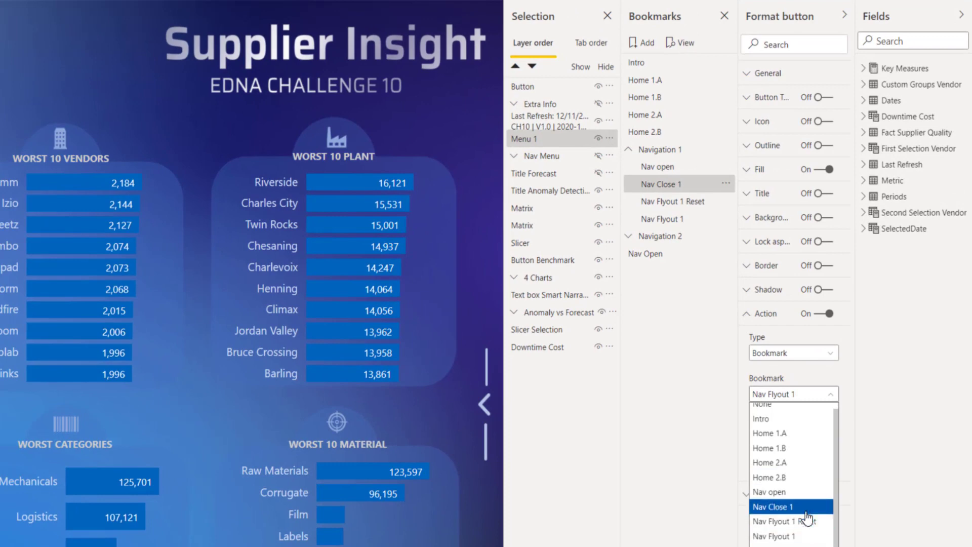
{"action": "left_click", "coordinate": [804, 491]}
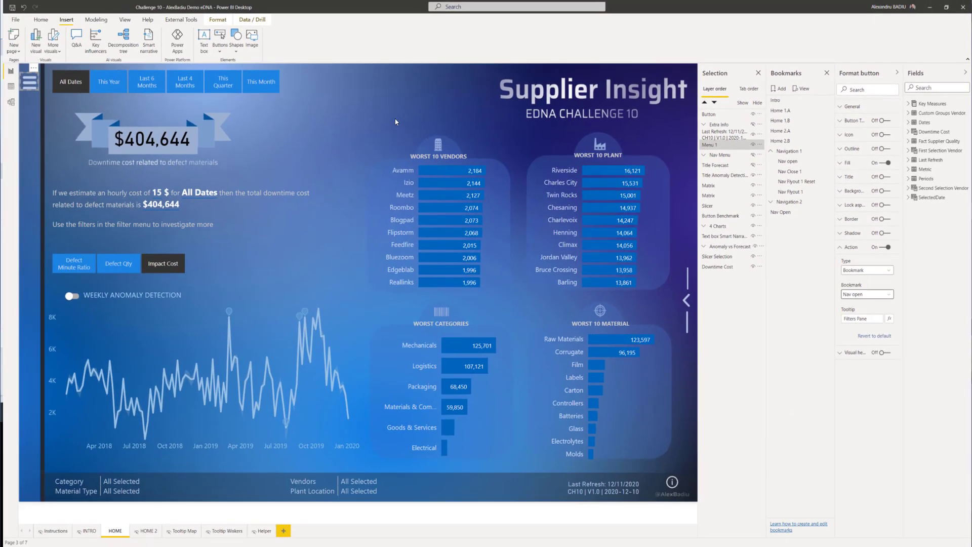
{"action": "left_click", "coordinate": [395, 121]}
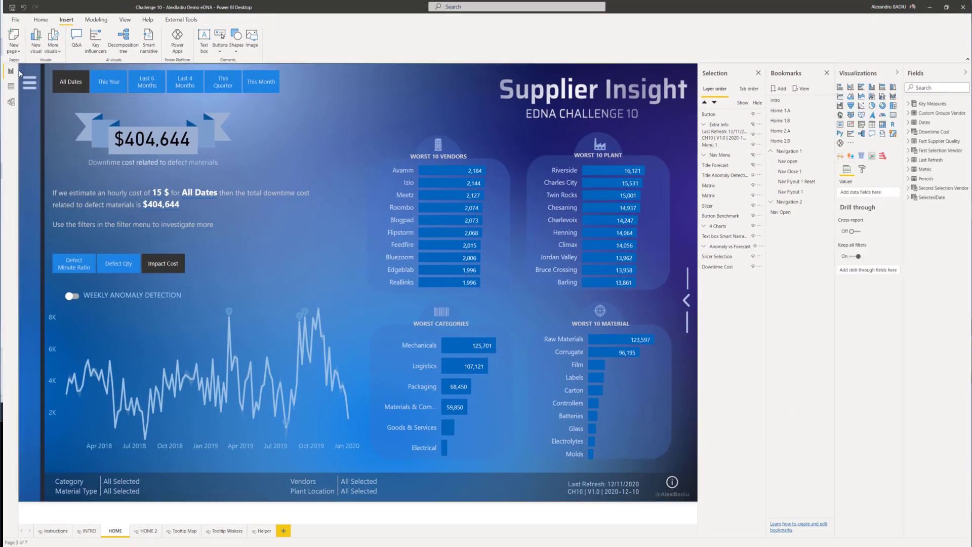
Step: Test the flyout, set the date slicer to Last 6 Months, enable Daily Forecast, reopen the menu
{"action": "left_click", "coordinate": [25, 88], "text": "ctrl"}
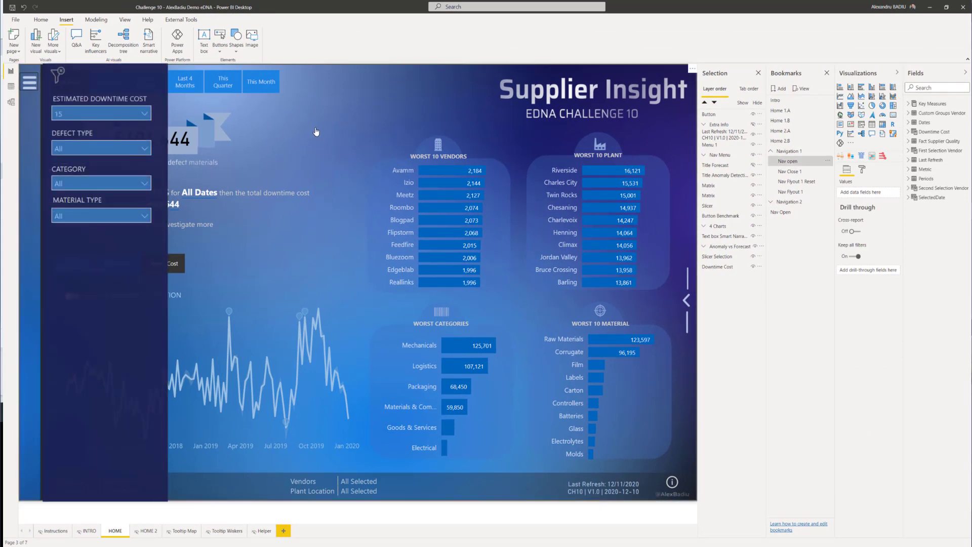
{"action": "left_click", "coordinate": [265, 112], "text": "ctrl"}
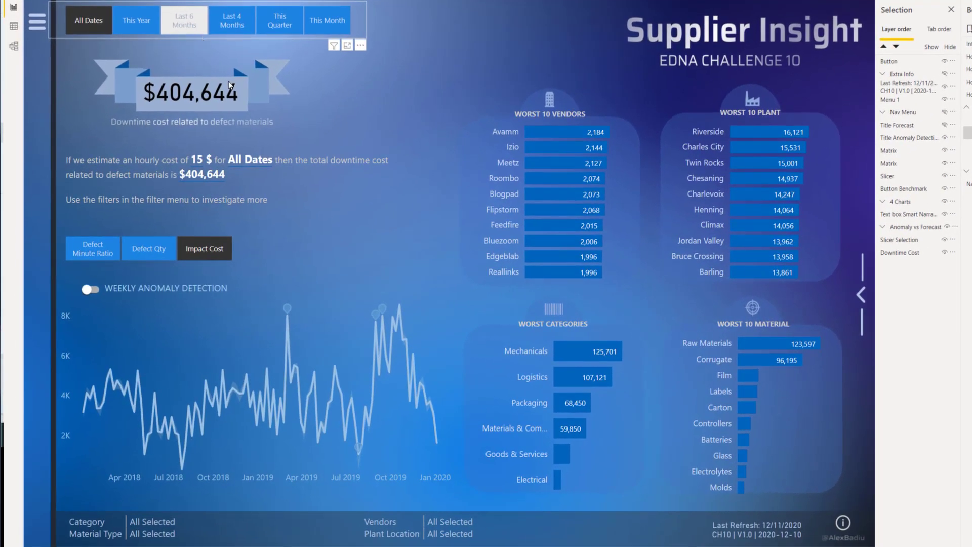
{"action": "left_click", "coordinate": [184, 20]}
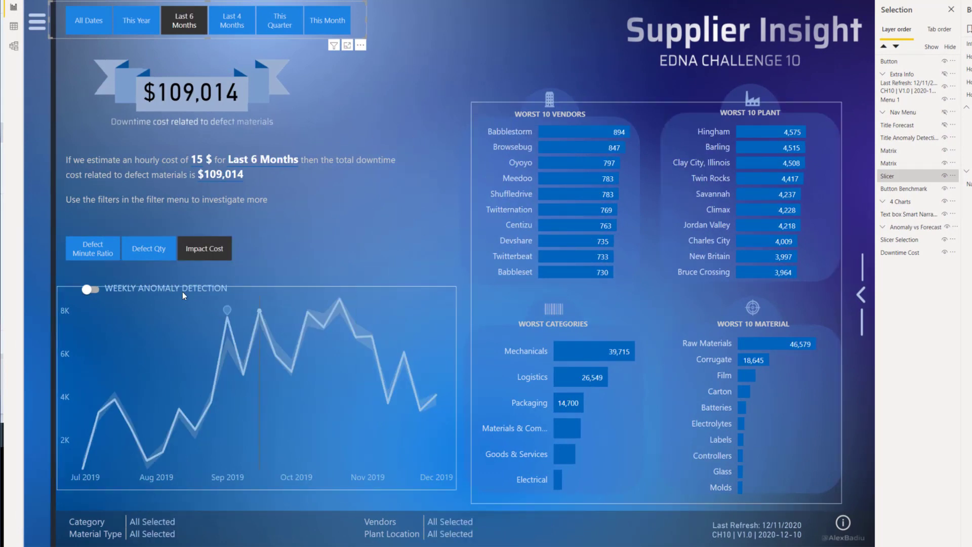
{"action": "left_click", "coordinate": [187, 240]}
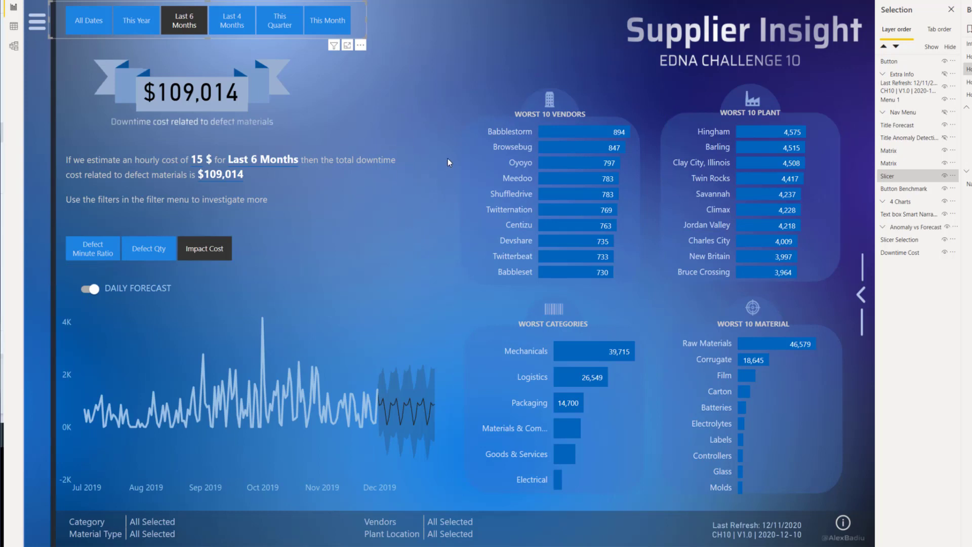
{"action": "left_click", "coordinate": [34, 29]}
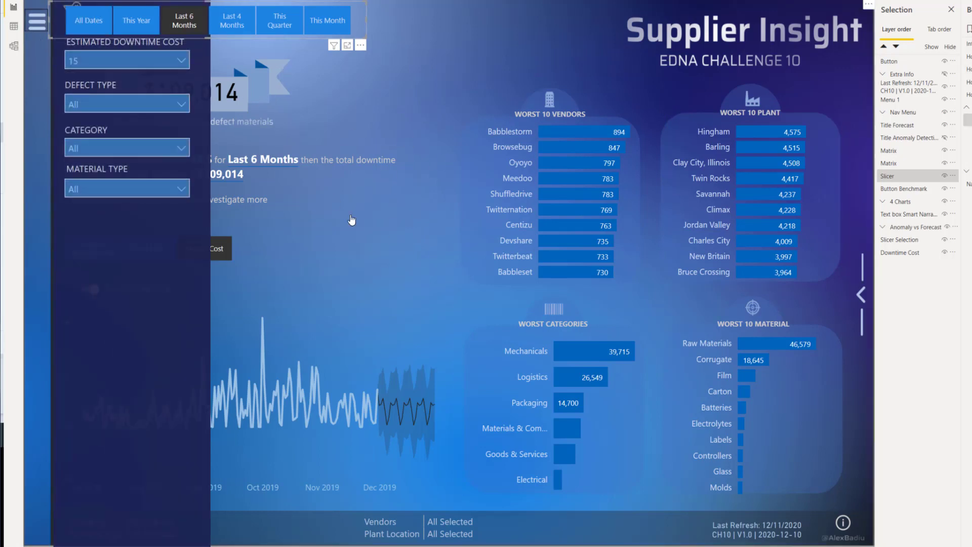
Step: With the filter menu closed, add a bookmark named Nav close just below Nav open
{"action": "left_click", "coordinate": [466, 124]}
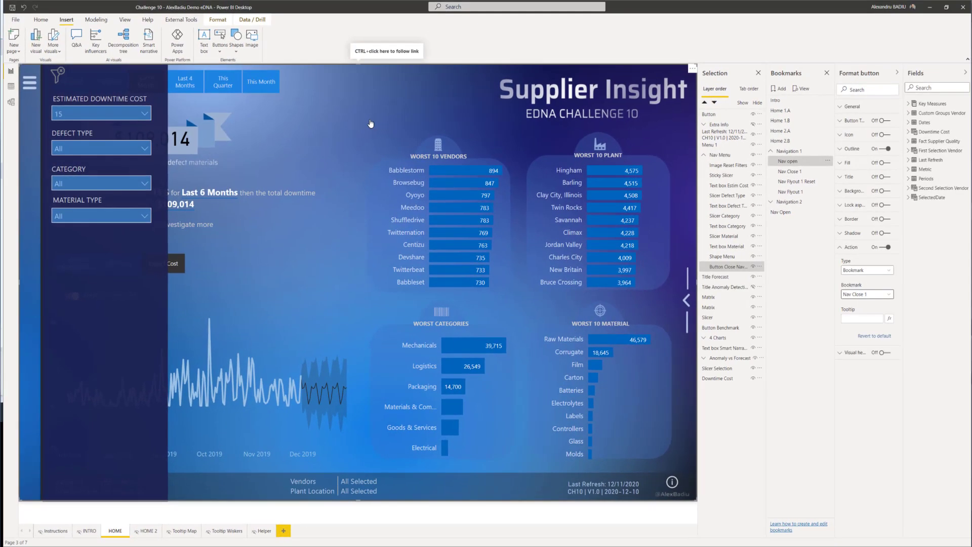
{"action": "left_click", "coordinate": [370, 124], "text": "ctrl"}
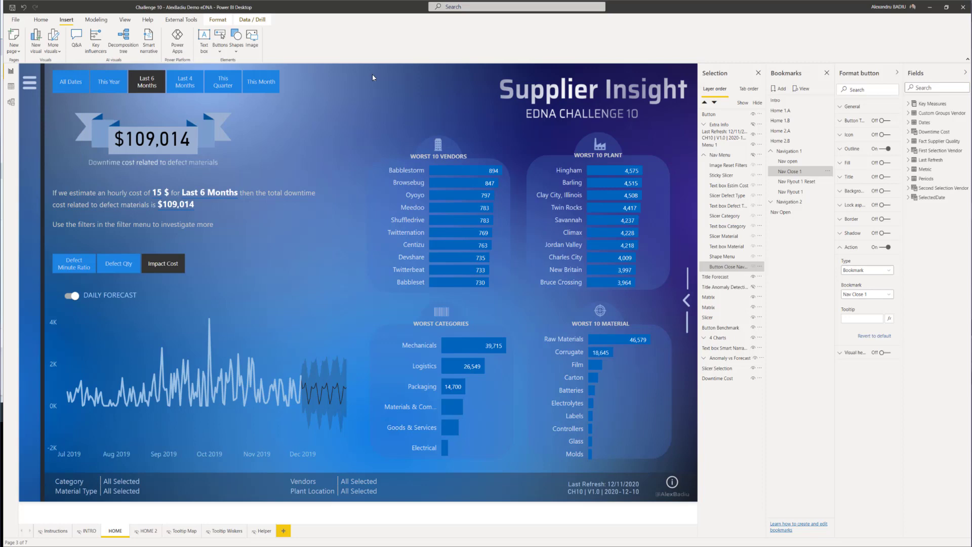
{"action": "left_click", "coordinate": [779, 91]}
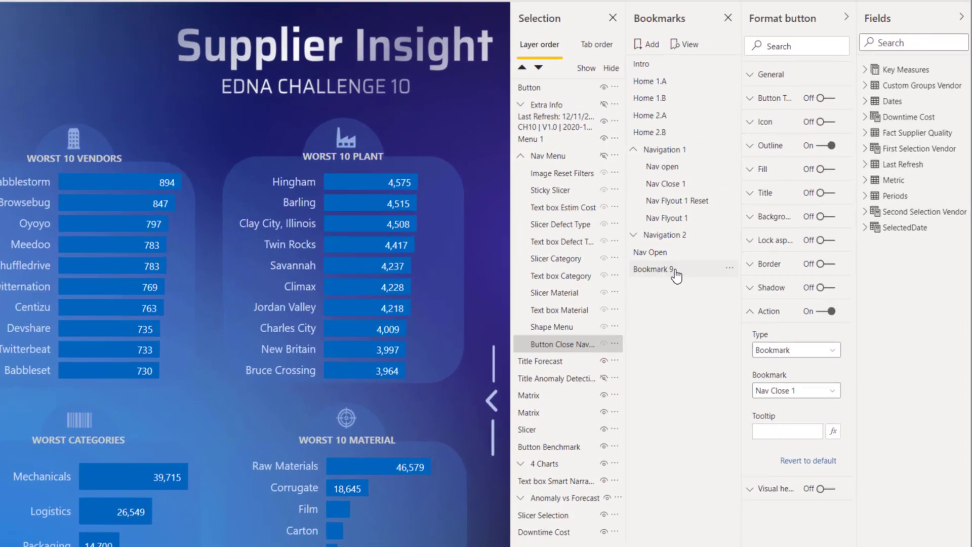
{"action": "left_click_drag", "start_coordinate": [799, 220], "coordinate": [804, 173]}
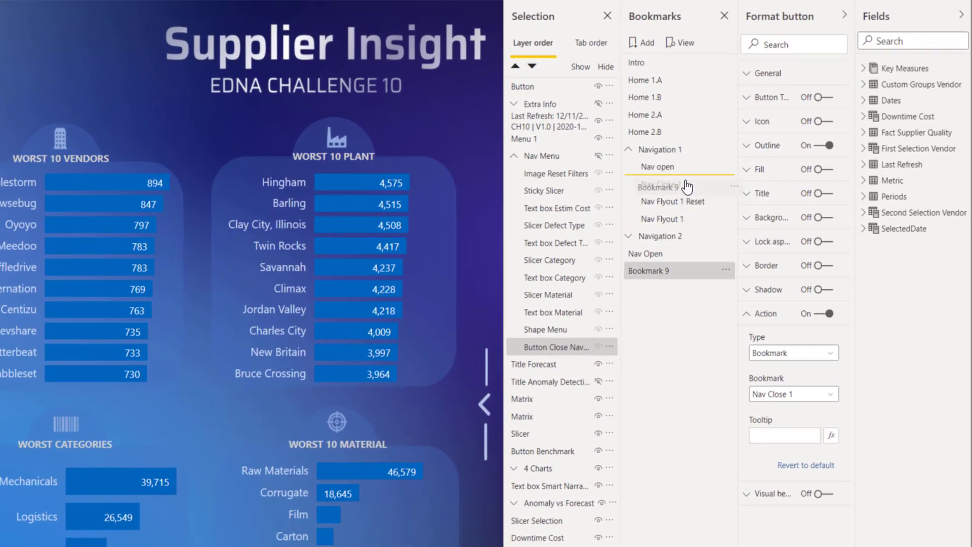
{"action": "left_click_drag", "start_coordinate": [686, 188], "coordinate": [686, 185]}
{"action": "double_click", "coordinate": [705, 183]}
{"action": "type", "text": "Nav close"}
{"action": "key", "text": "Return"}
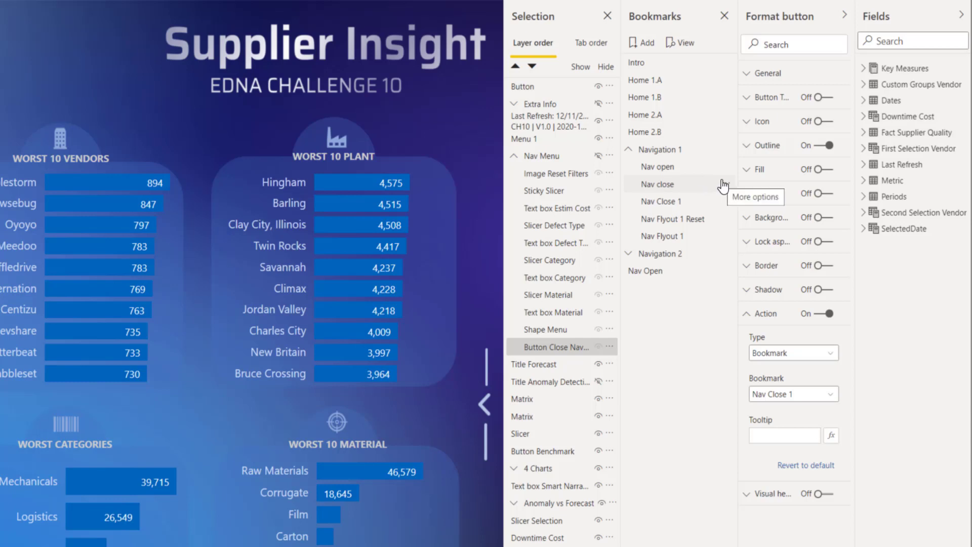
Step: Set the Nav close bookmark to skip Data and apply only to the selected Nav Menu group
{"action": "left_click", "coordinate": [714, 183]}
{"action": "left_click", "coordinate": [514, 156]}
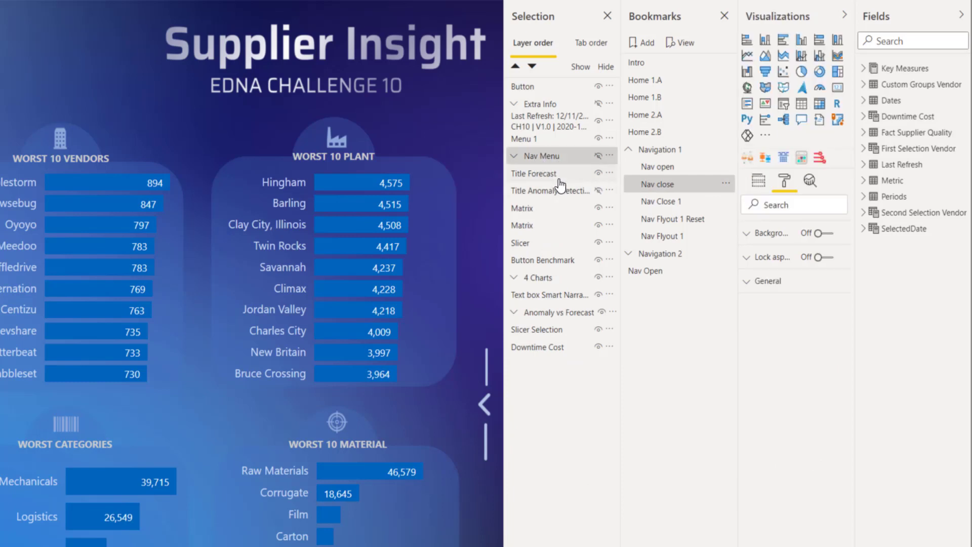
{"action": "left_click", "coordinate": [590, 157]}
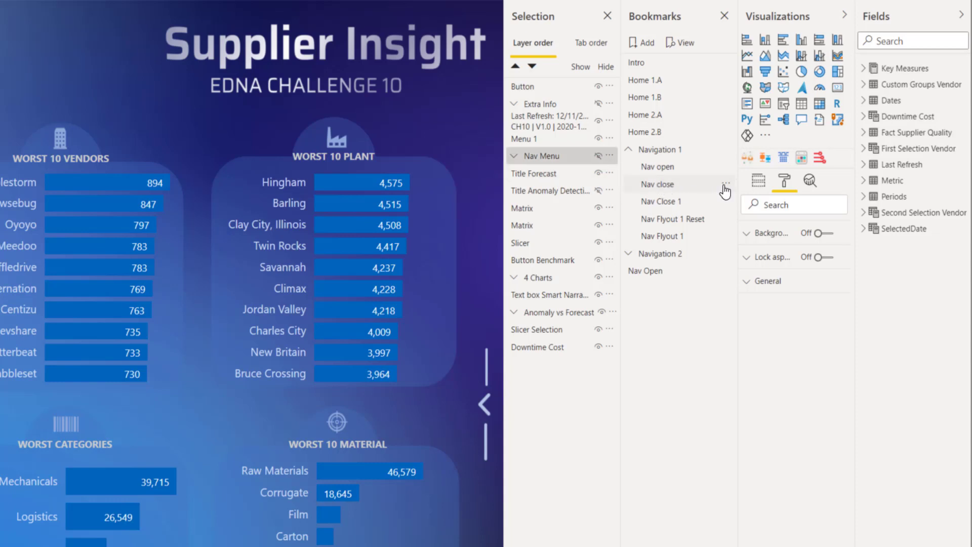
{"action": "left_click", "coordinate": [727, 185]}
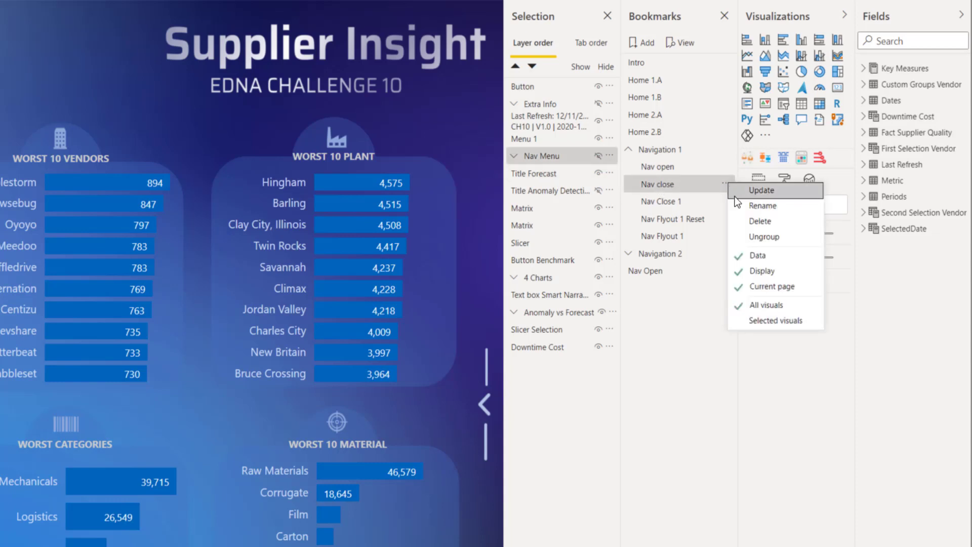
{"action": "left_click", "coordinate": [758, 256]}
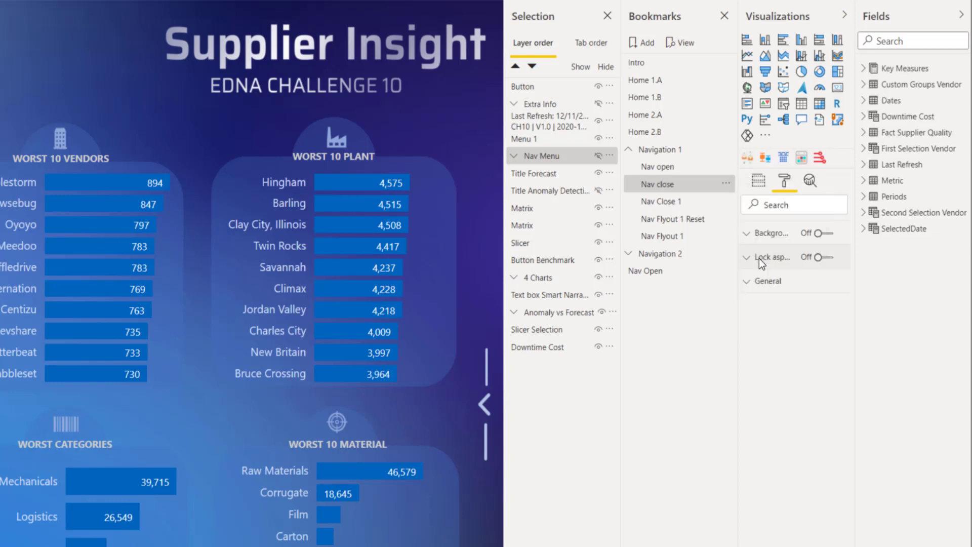
{"action": "left_click", "coordinate": [726, 183]}
{"action": "left_click", "coordinate": [774, 323]}
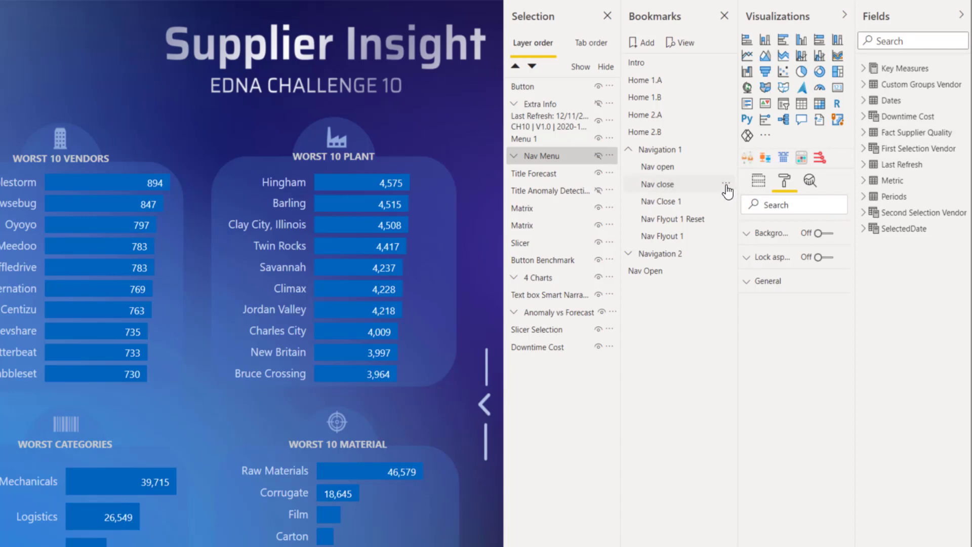
{"action": "left_click", "coordinate": [726, 184]}
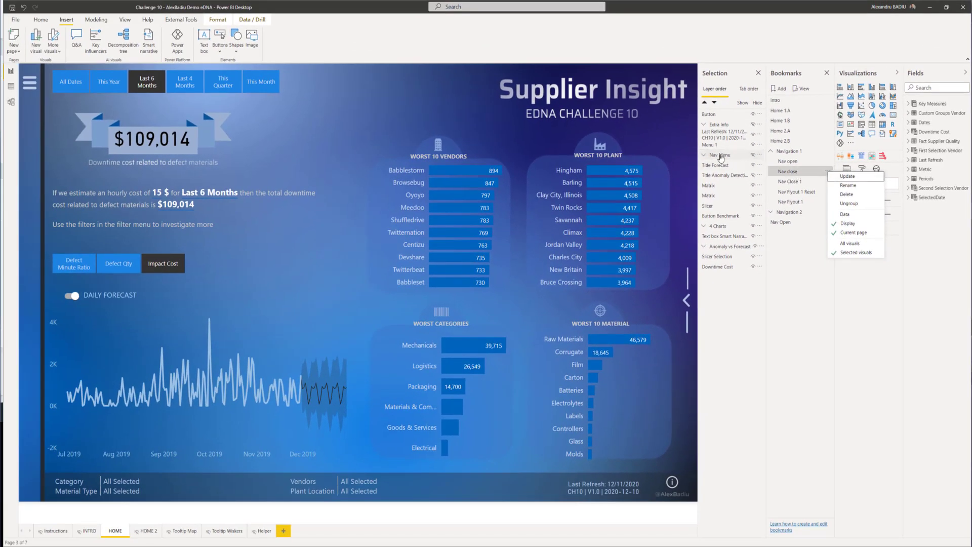
{"action": "left_click", "coordinate": [732, 156]}
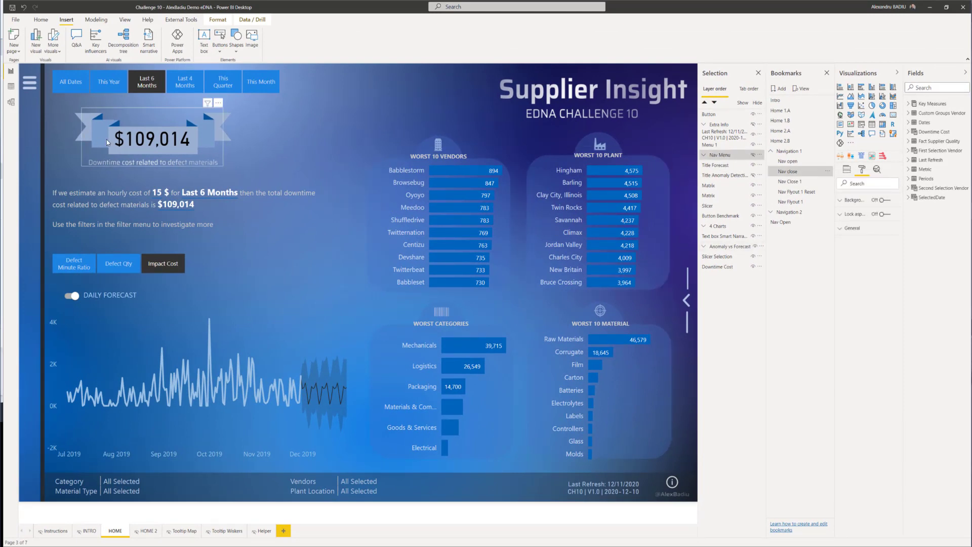
Step: Set the Bookmark action of Button Close Nav to Nav close
{"action": "left_click", "coordinate": [30, 83], "text": "ctrl"}
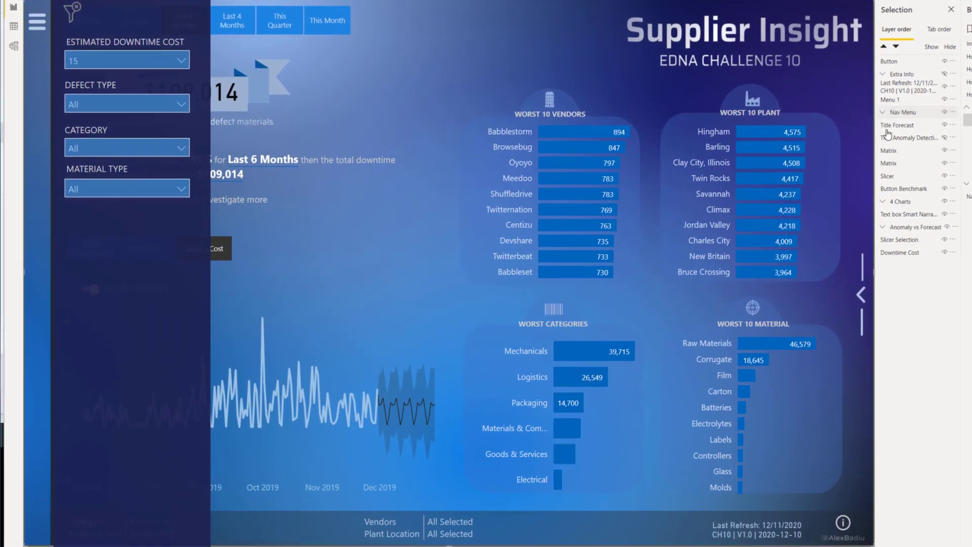
{"action": "left_click", "coordinate": [883, 112]}
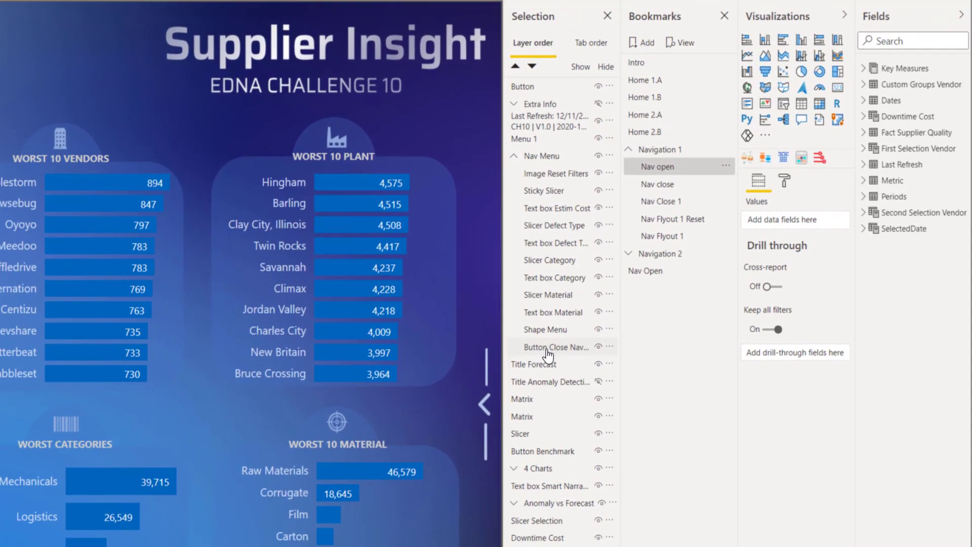
{"action": "left_click", "coordinate": [547, 354]}
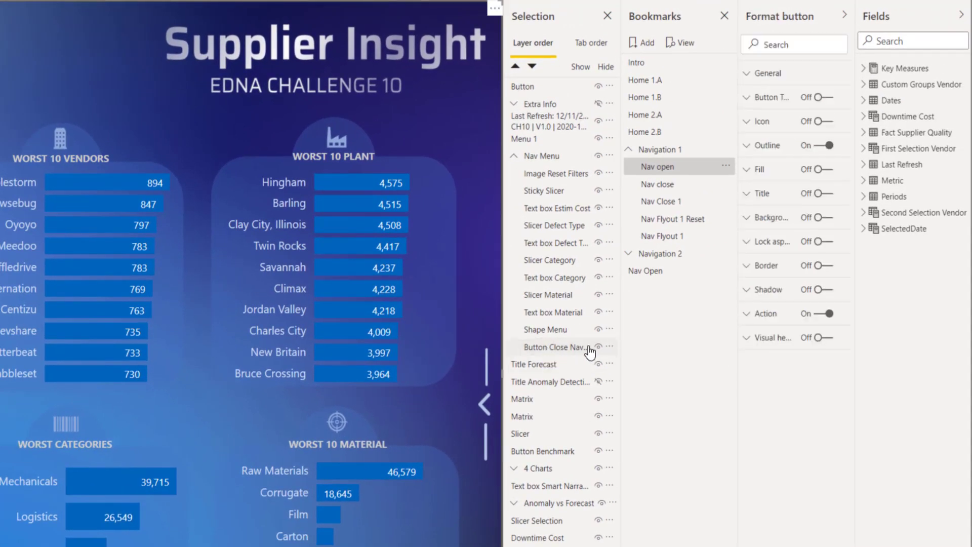
{"action": "left_click", "coordinate": [761, 319]}
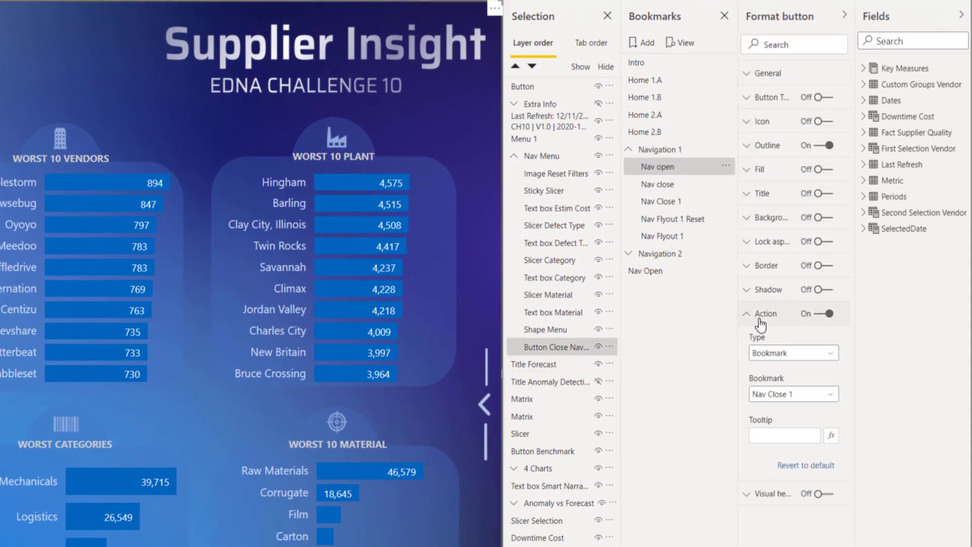
{"action": "left_click", "coordinate": [785, 395]}
{"action": "scroll", "coordinate": [808, 526], "scroll_direction": "down", "scroll_amount": 1}
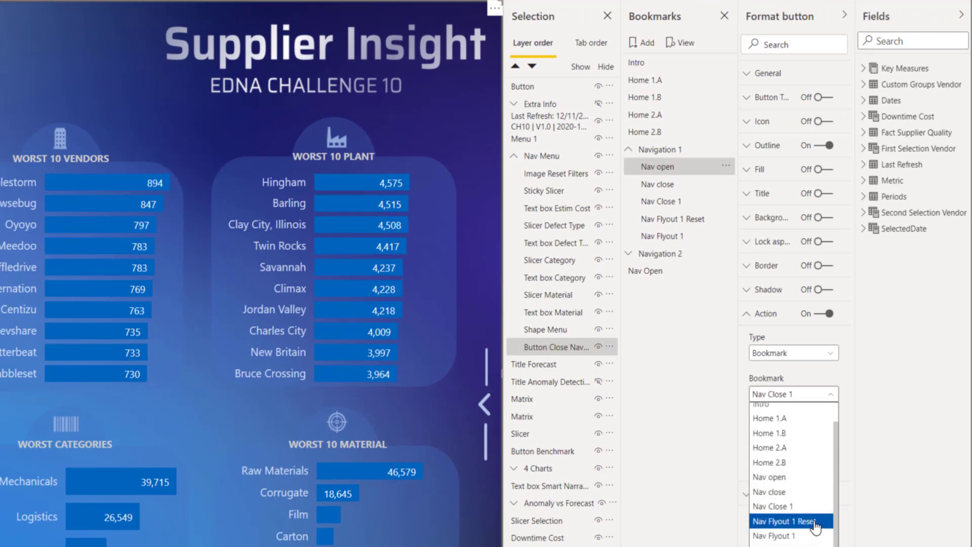
{"action": "left_click", "coordinate": [794, 494]}
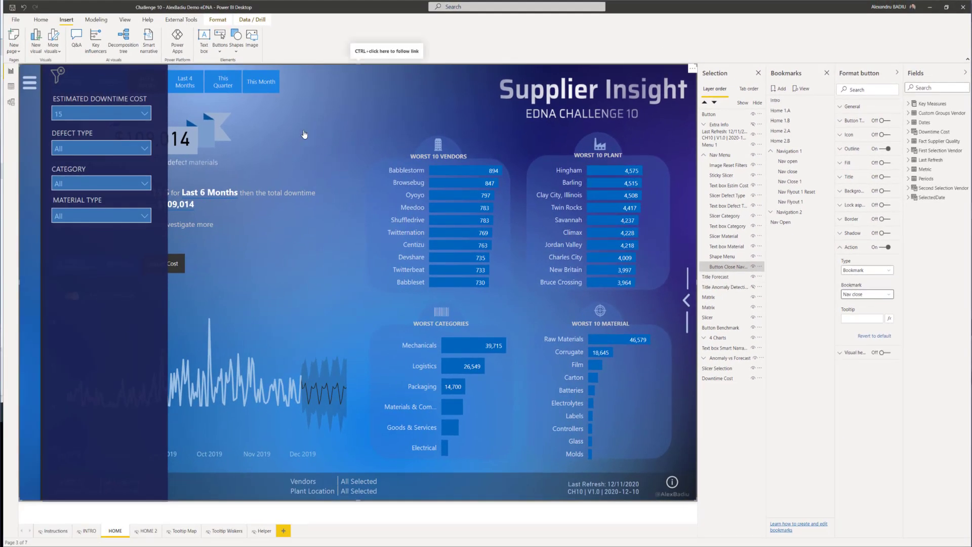
Step: Open and close the filter menu three times, leaving it closed
{"action": "left_click", "coordinate": [314, 139], "text": "ctrl"}
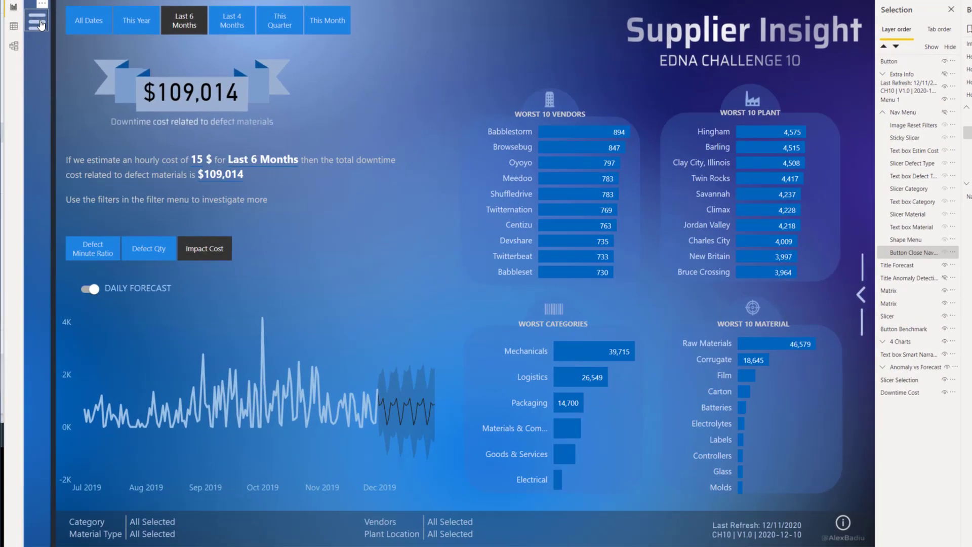
{"action": "left_click", "coordinate": [39, 23], "text": "ctrl"}
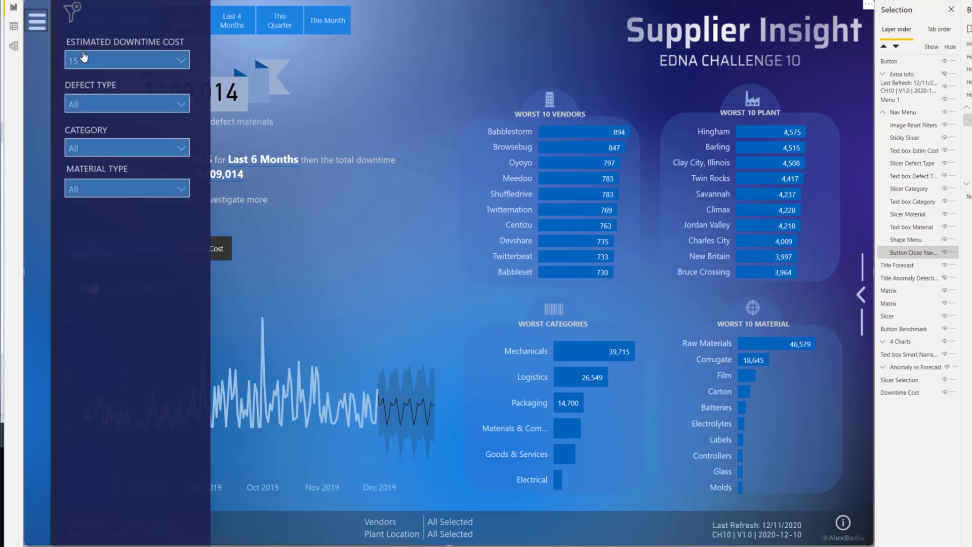
{"action": "left_click", "coordinate": [36, 151], "text": "ctrl"}
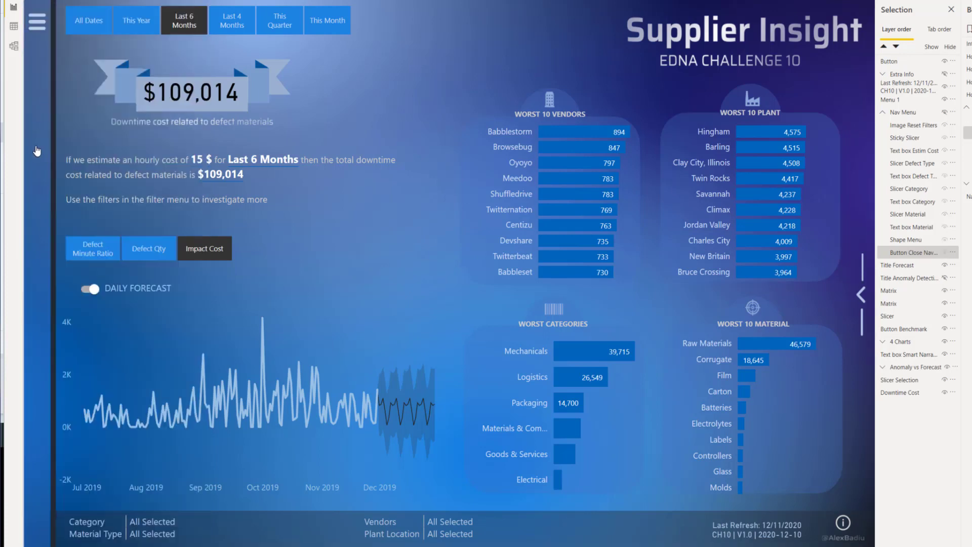
{"action": "left_click", "coordinate": [36, 23], "text": "ctrl"}
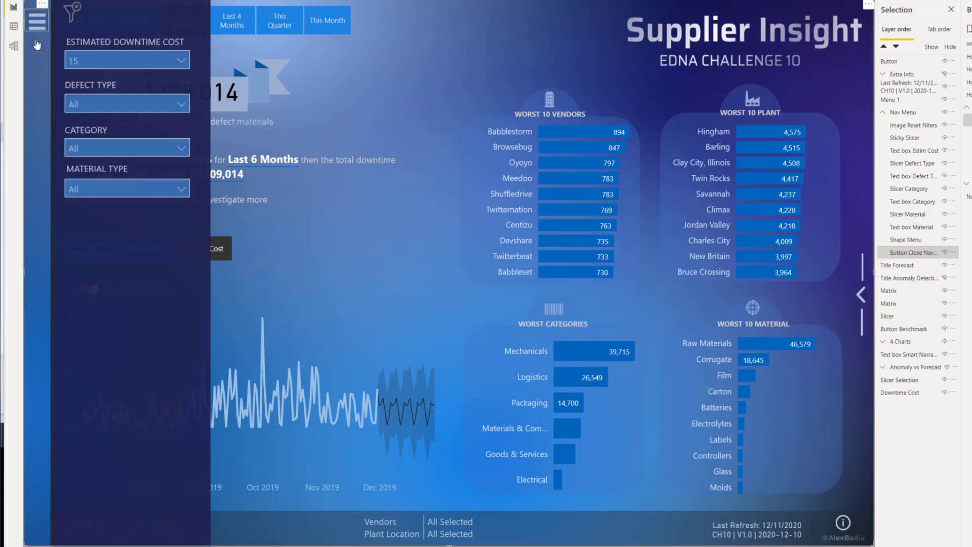
{"action": "left_click", "coordinate": [256, 321], "text": "ctrl"}
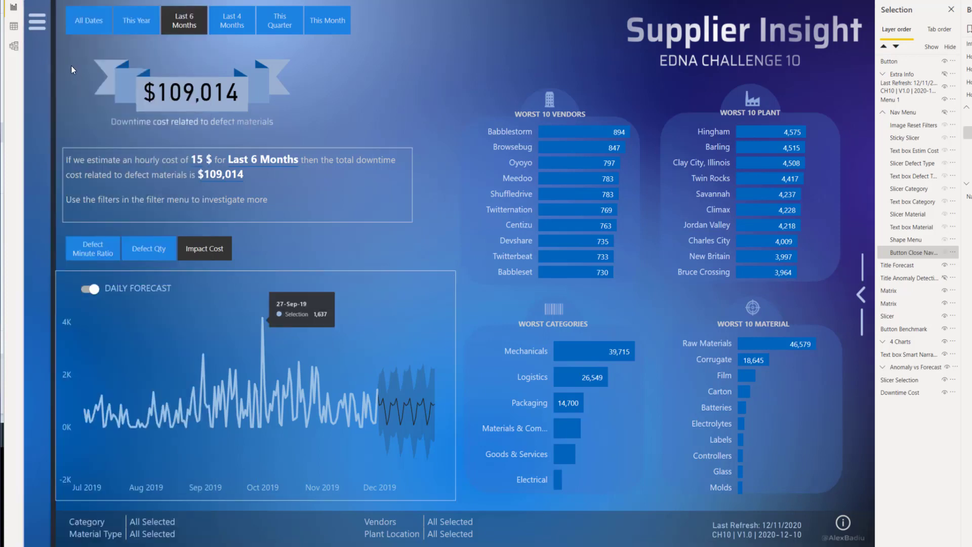
{"action": "left_click", "coordinate": [35, 23], "text": "ctrl"}
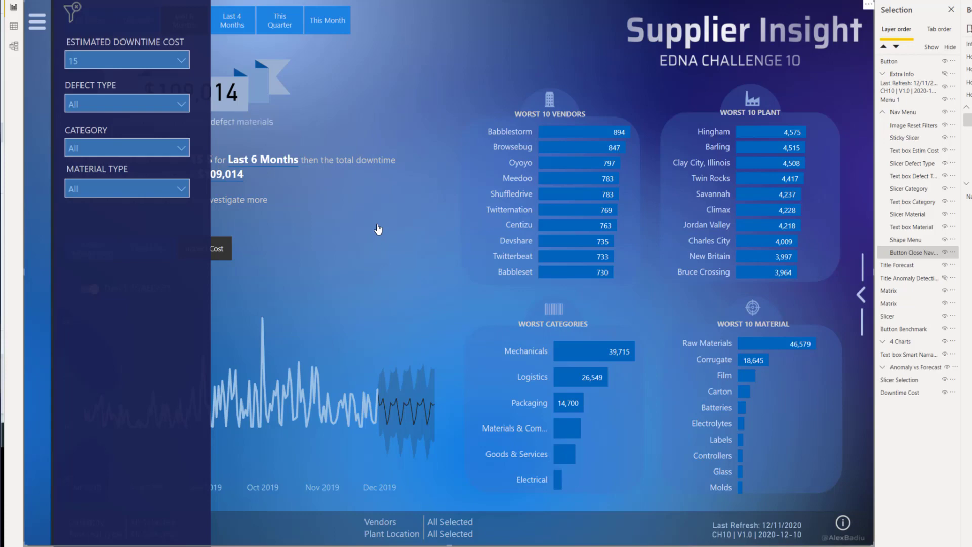
{"action": "left_click", "coordinate": [376, 224], "text": "ctrl"}
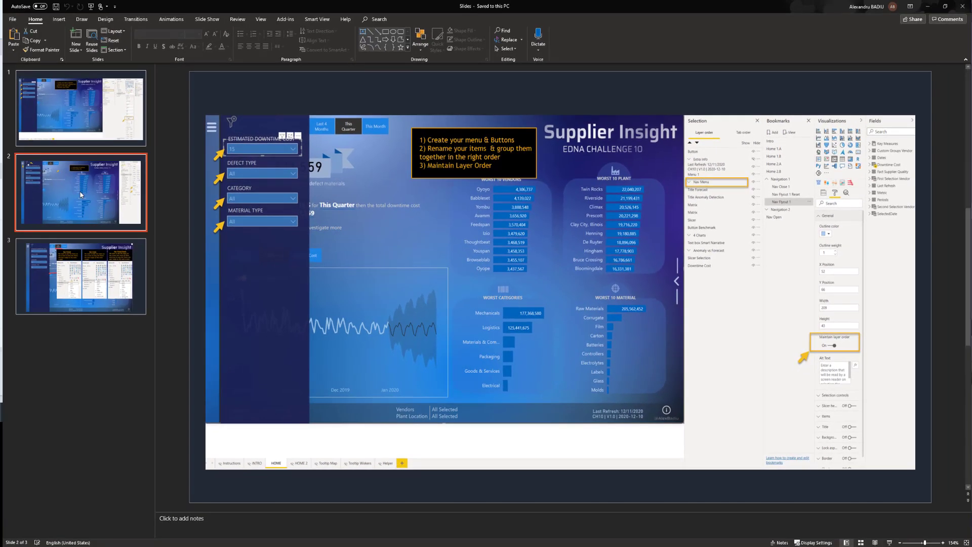
Step: Go to slide 2, about adding button actions and tooltip info
{"action": "left_click", "coordinate": [81, 194]}
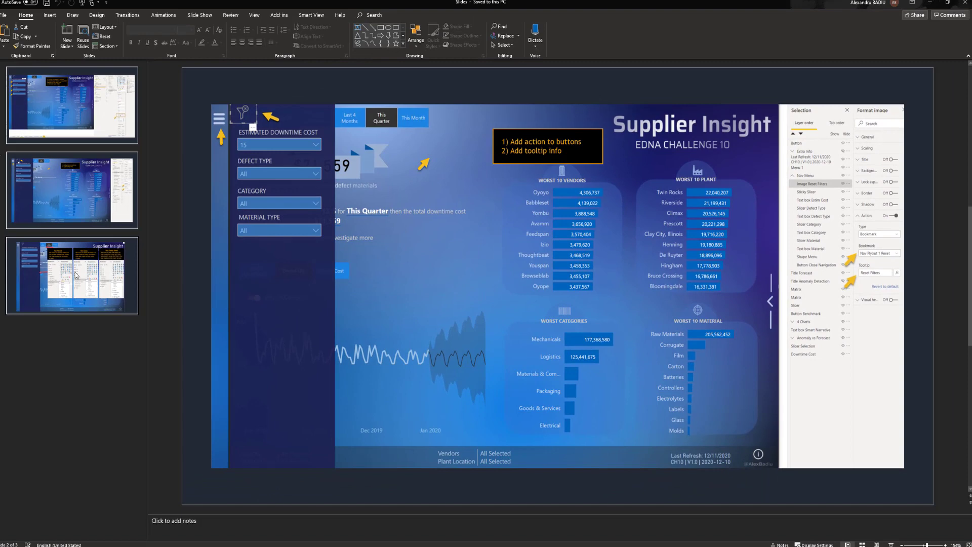
Step: Go to slide 3, comparing the Nav Flyout, Nav Close and Nav Flyout Reset bookmarks
{"action": "left_click", "coordinate": [76, 275]}
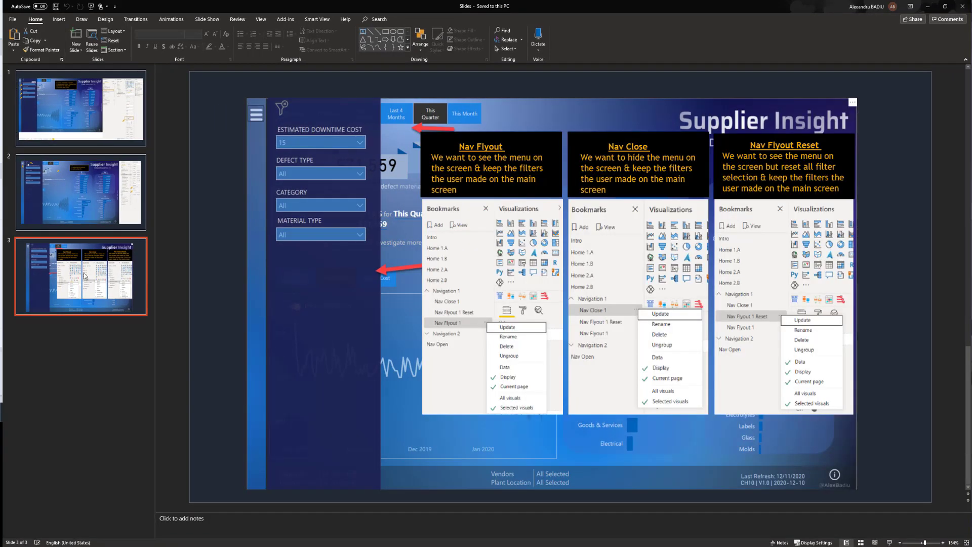